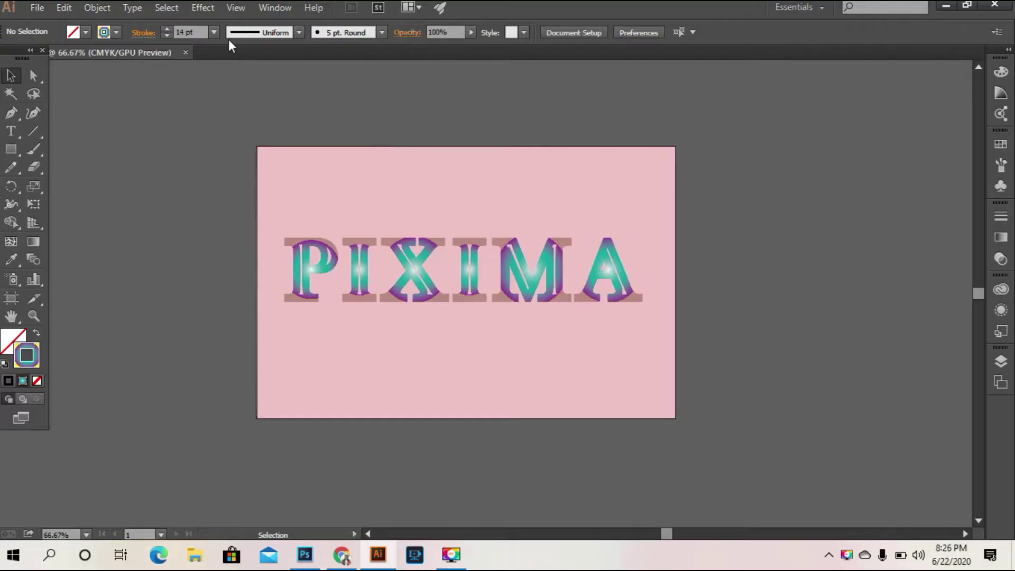
- Create a new blank portrait document, Untitled-3, from the document tab's context menu
right_click(211, 50)
left_click(263, 112)
left_click(589, 407)
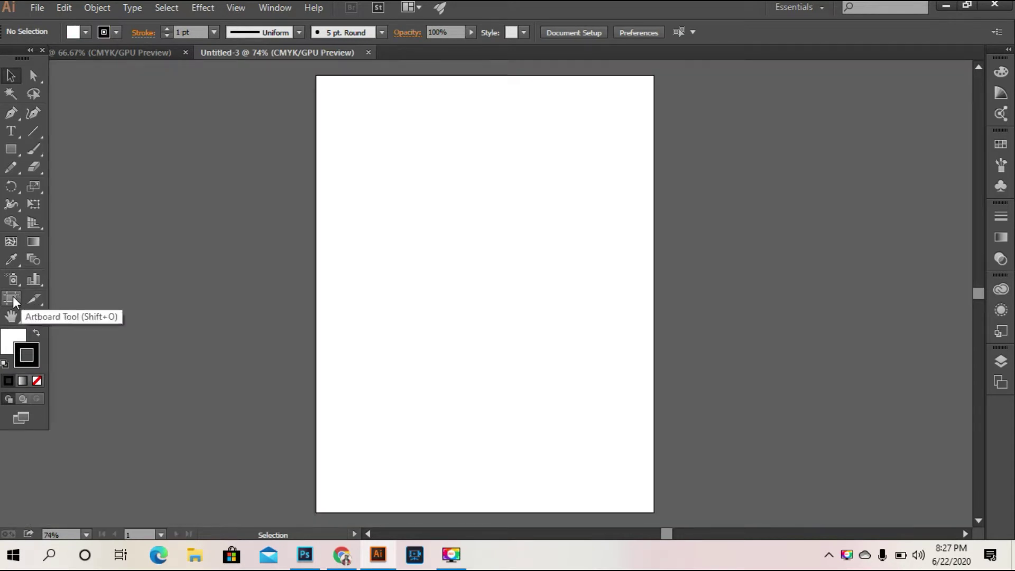
- Resize the Untitled-3 artboard into a landscape page of roughly 972 × 582 pt
left_click(11, 297)
left_click_drag(316, 295, 107, 295)
left_click_drag(385, 513, 401, 381)
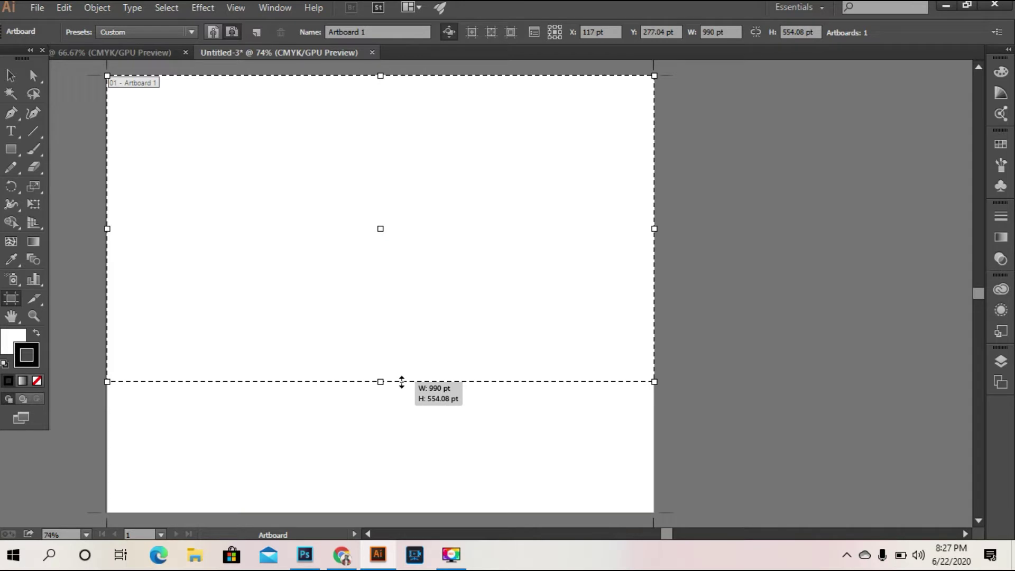
left_click_drag(355, 287, 429, 338)
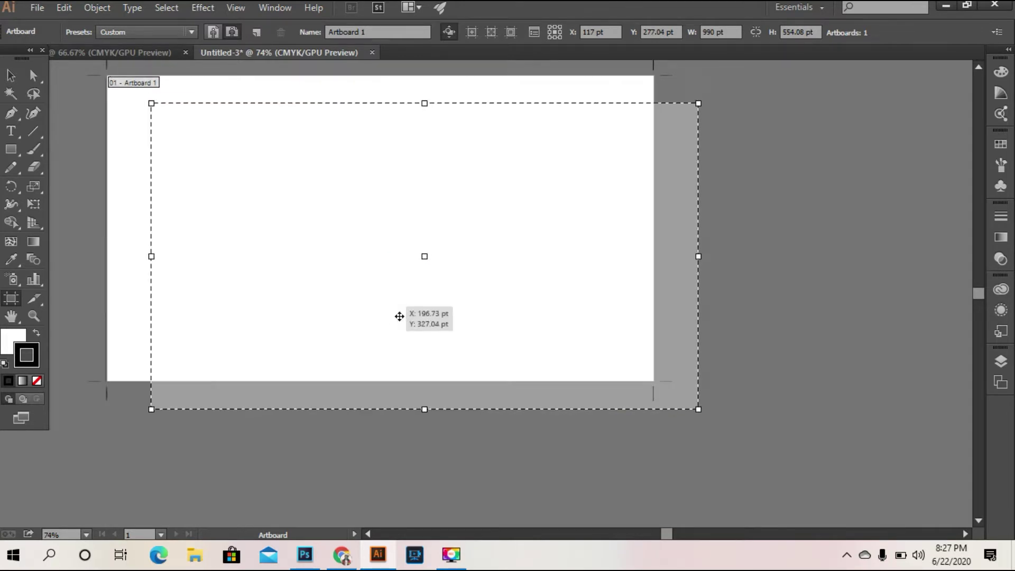
left_click_drag(454, 433, 456, 455)
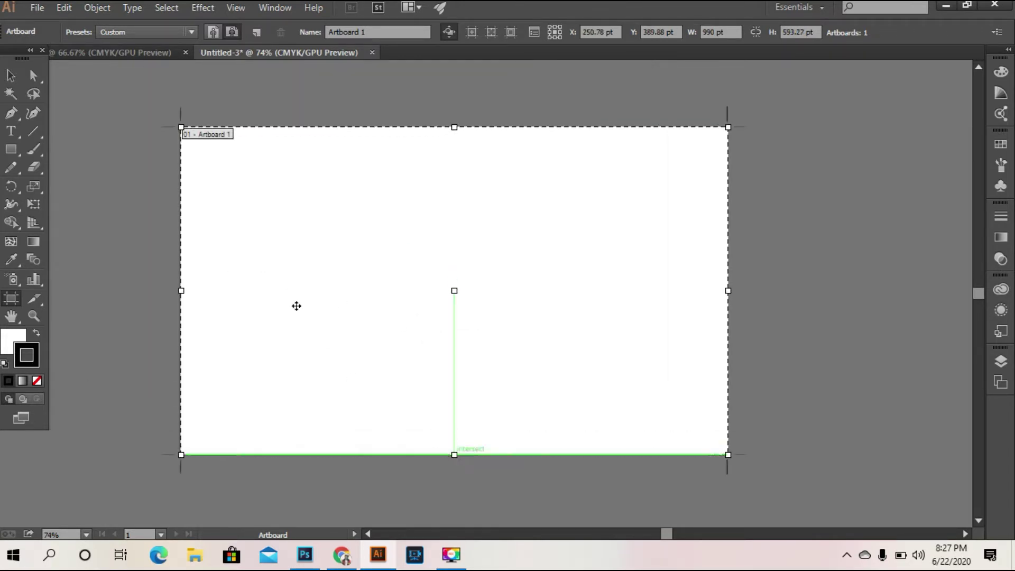
left_click_drag(181, 127, 191, 133)
left_click_drag(480, 229, 490, 227)
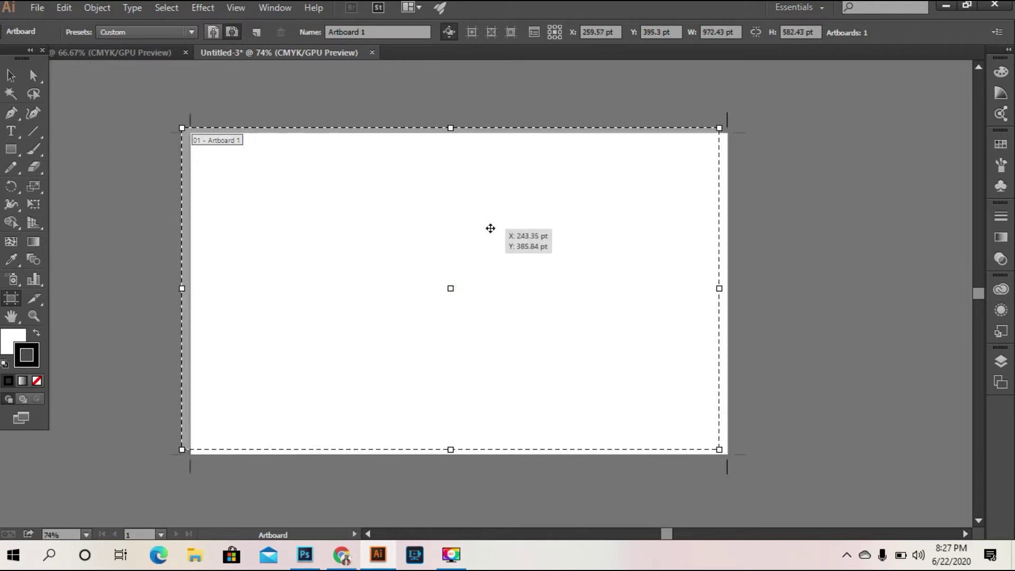
left_click(10, 75)
left_click(11, 149)
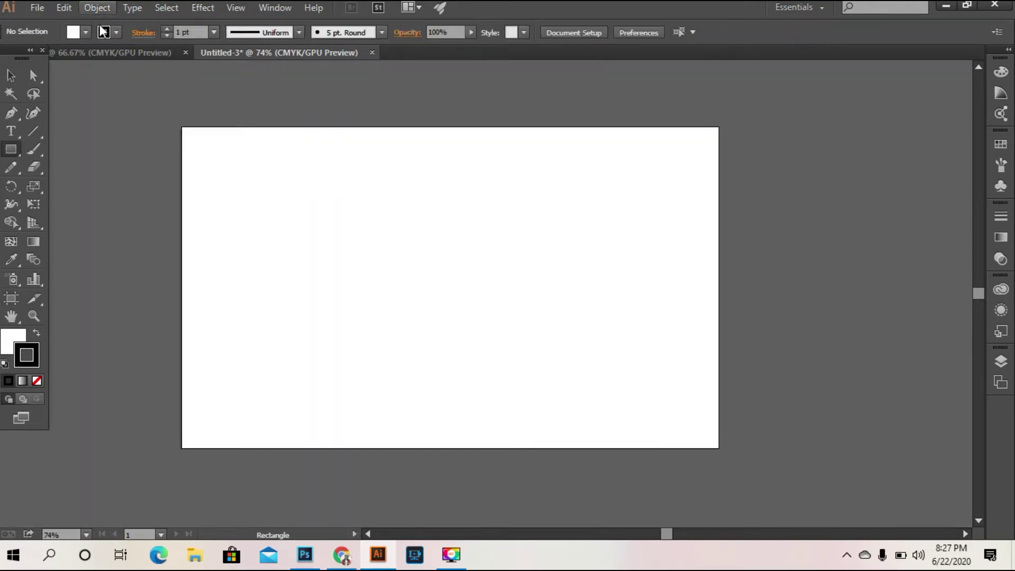
- Draw an orange-filled rectangle stretched to cover the whole artboard
left_click(85, 33)
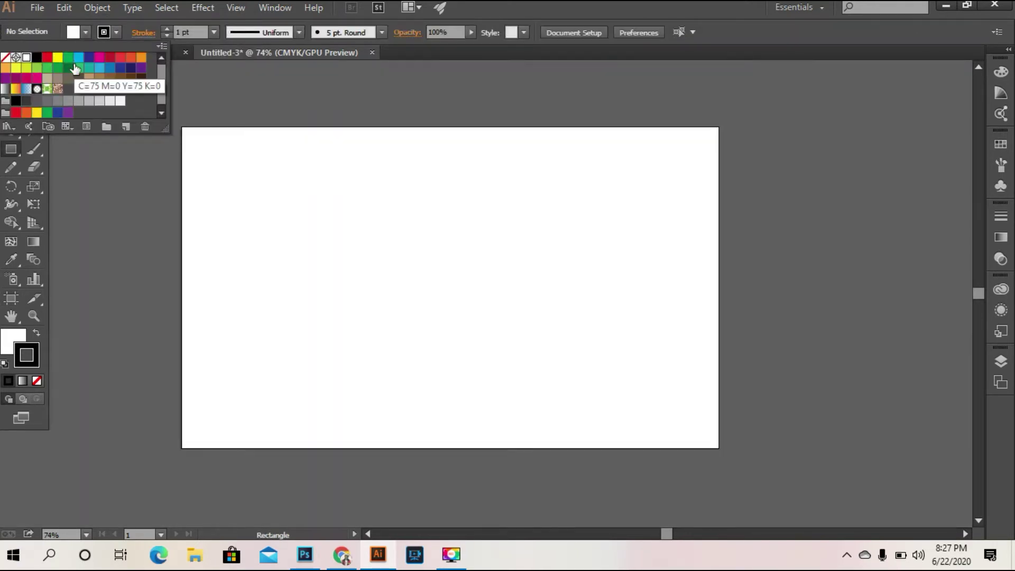
left_click(144, 53)
left_click(226, 53)
left_click(87, 33)
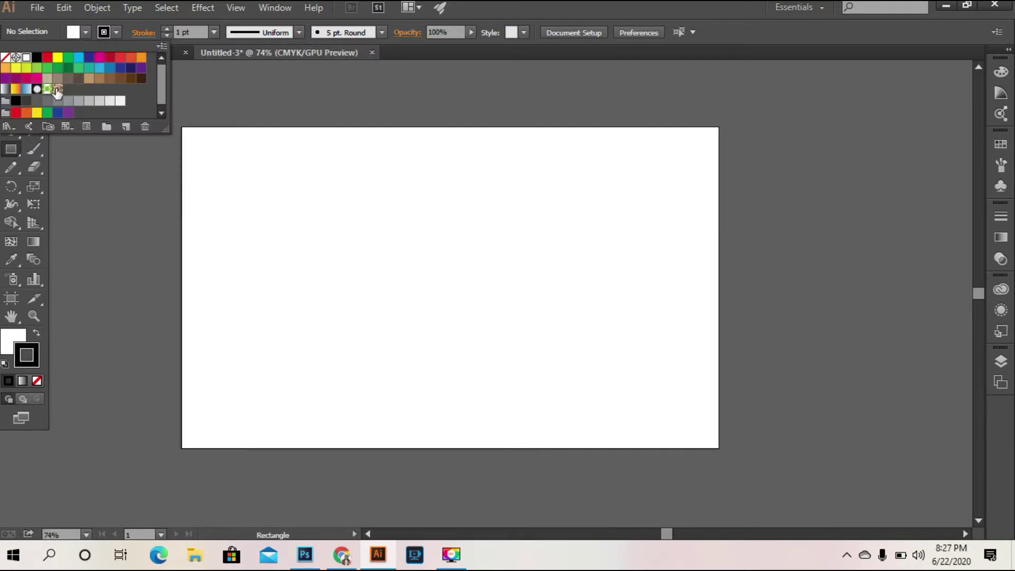
left_click(141, 57)
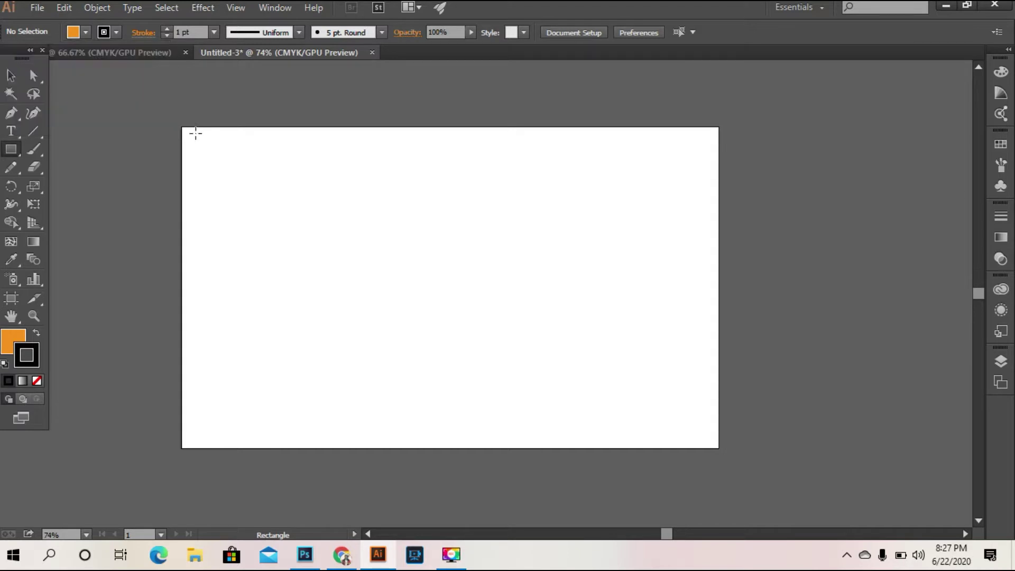
mouse_move(185, 131)
left_mouse_down()
mouse_move(687, 413)
mouse_move(719, 448)
left_mouse_up()
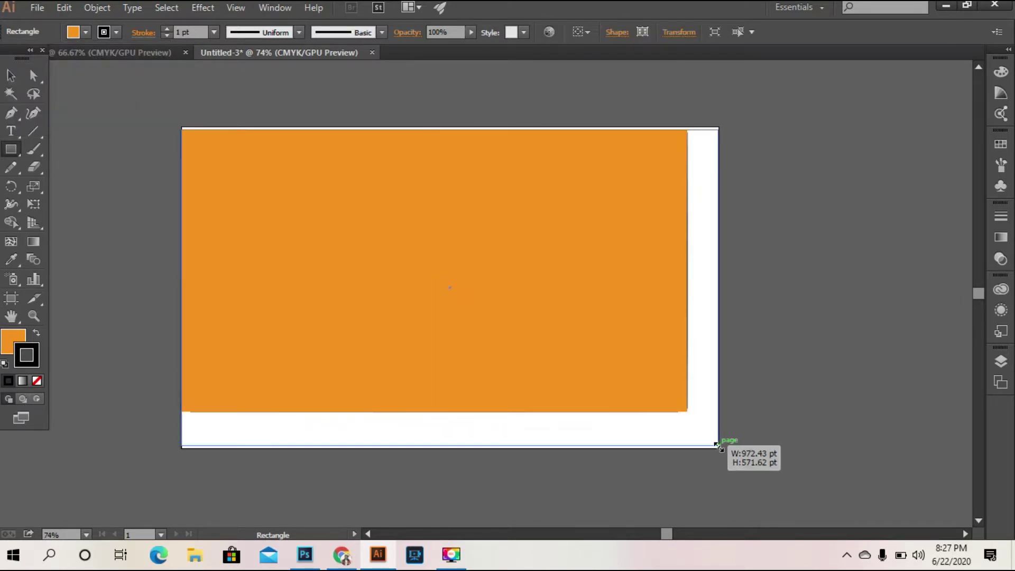
left_click_drag(449, 128, 449, 123)
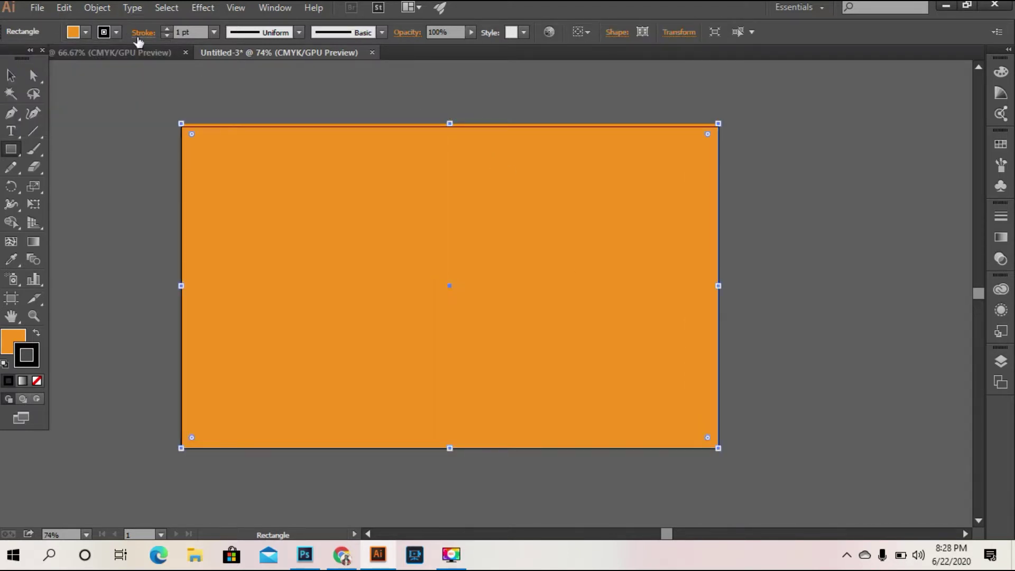
left_click_drag(450, 123, 450, 124)
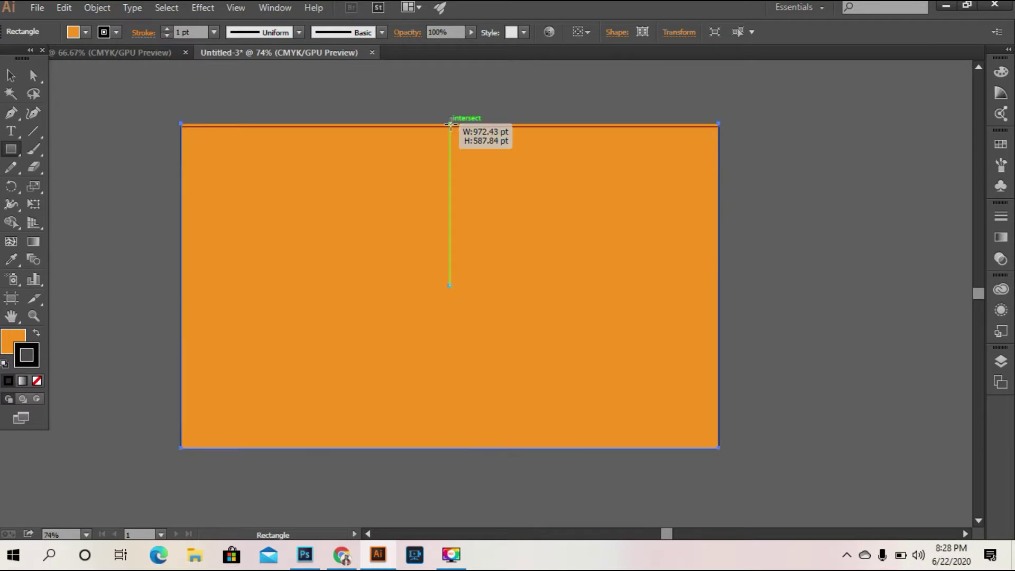
- Remove the rectangle's stroke and change its fill to yellow-green
left_click(116, 32)
key("slash")
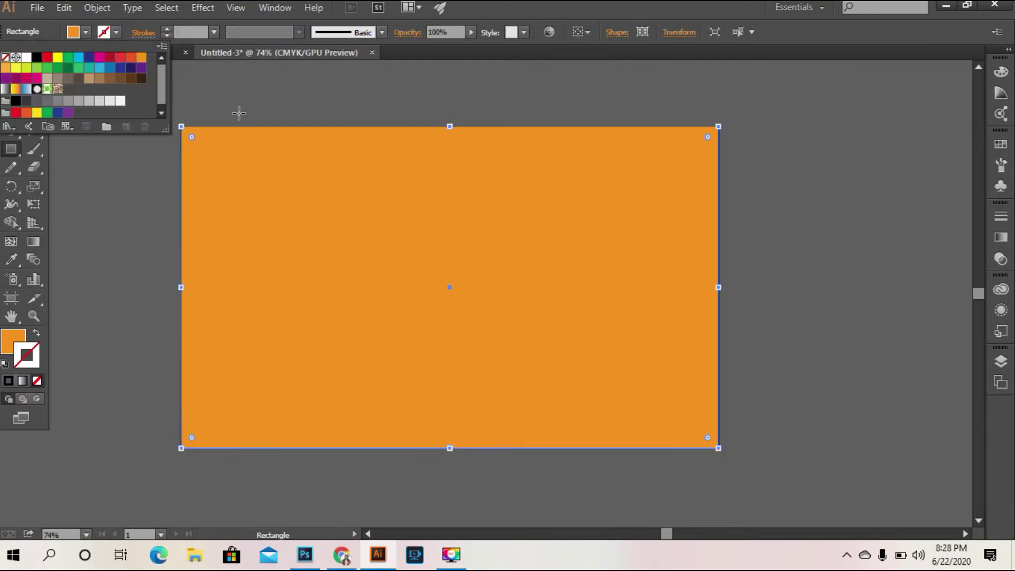
left_click(38, 166)
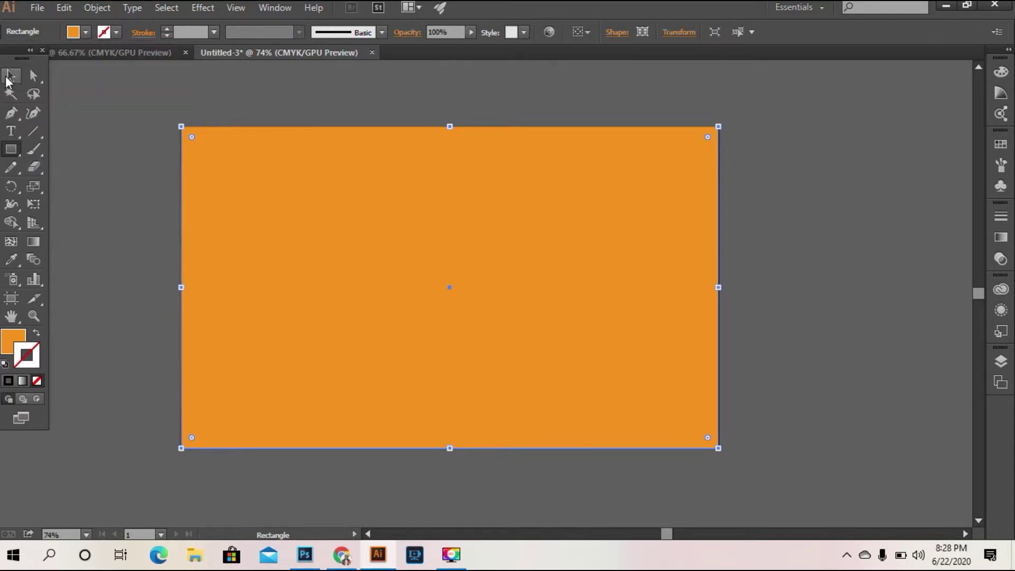
left_click(11, 75)
left_click(85, 32)
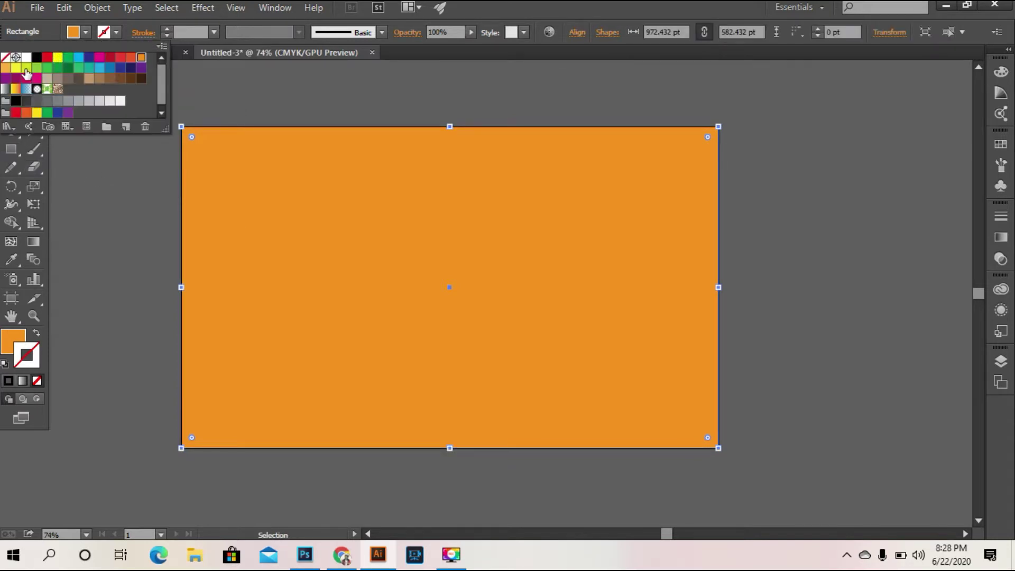
left_click(25, 69)
left_click(147, 174)
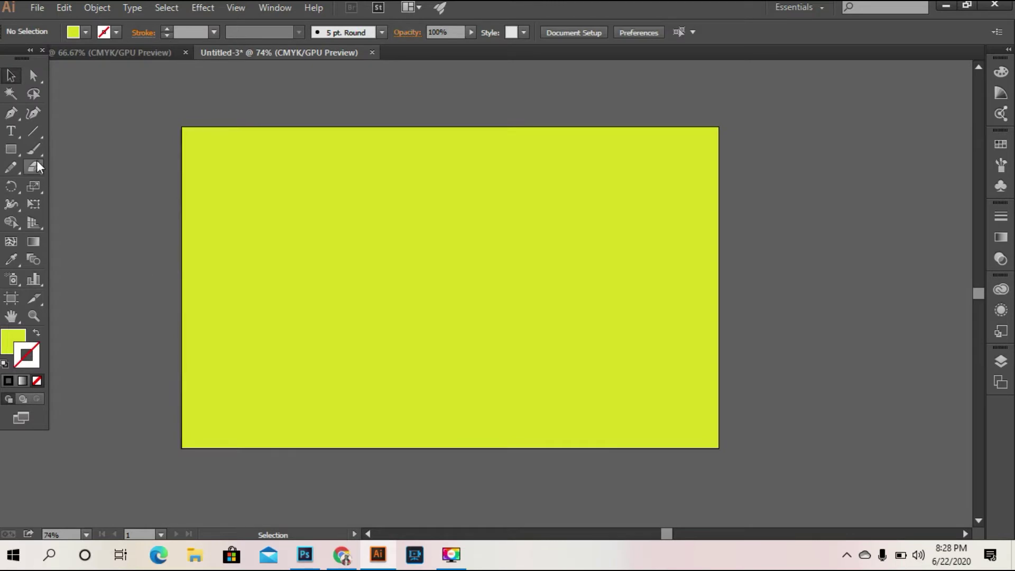
left_click(10, 131)
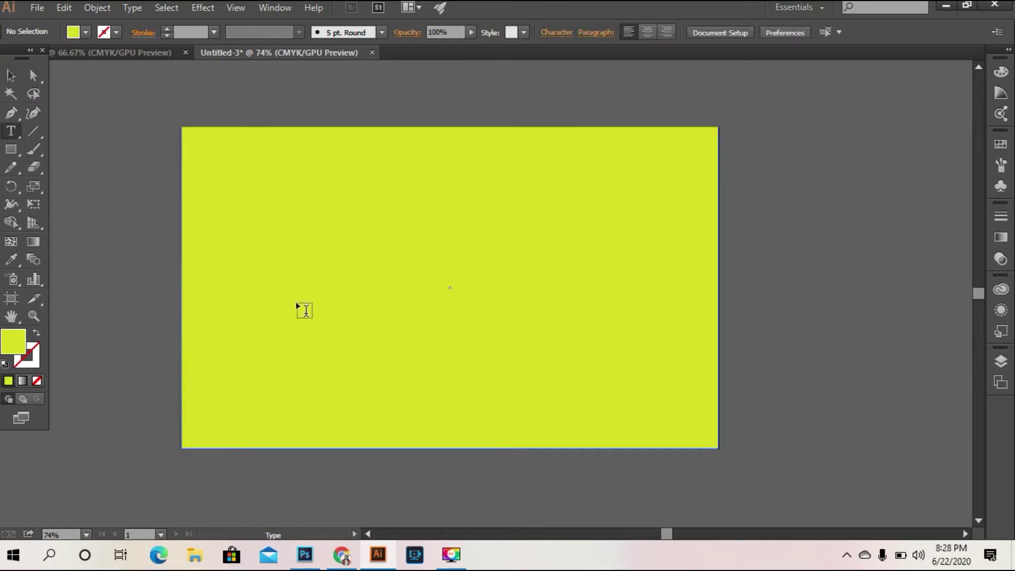
- Raise PIXIMA's font size through 78, 142 and 208 to 232 pt, then drag it down-left
left_click(318, 271)
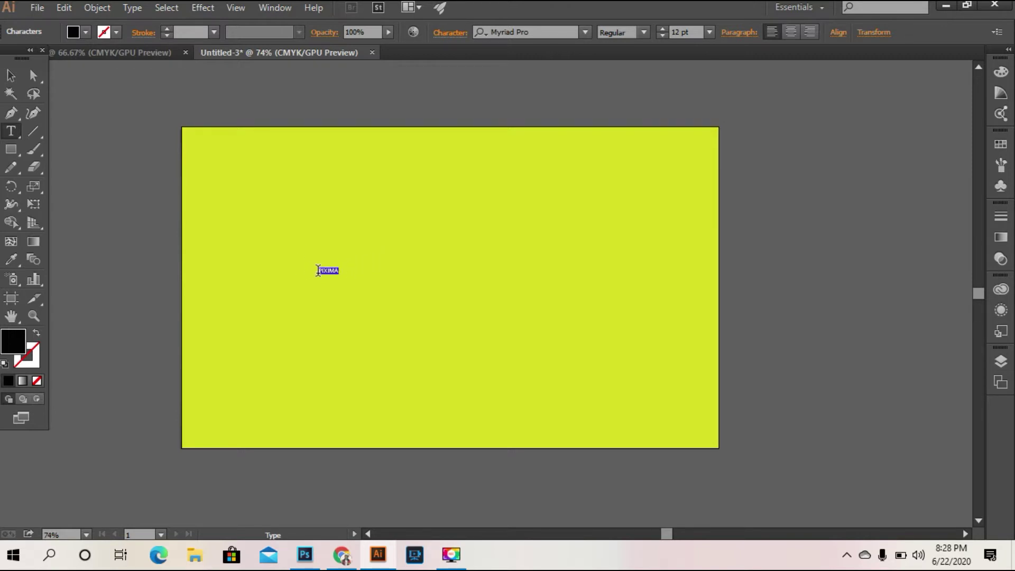
left_click(663, 28)
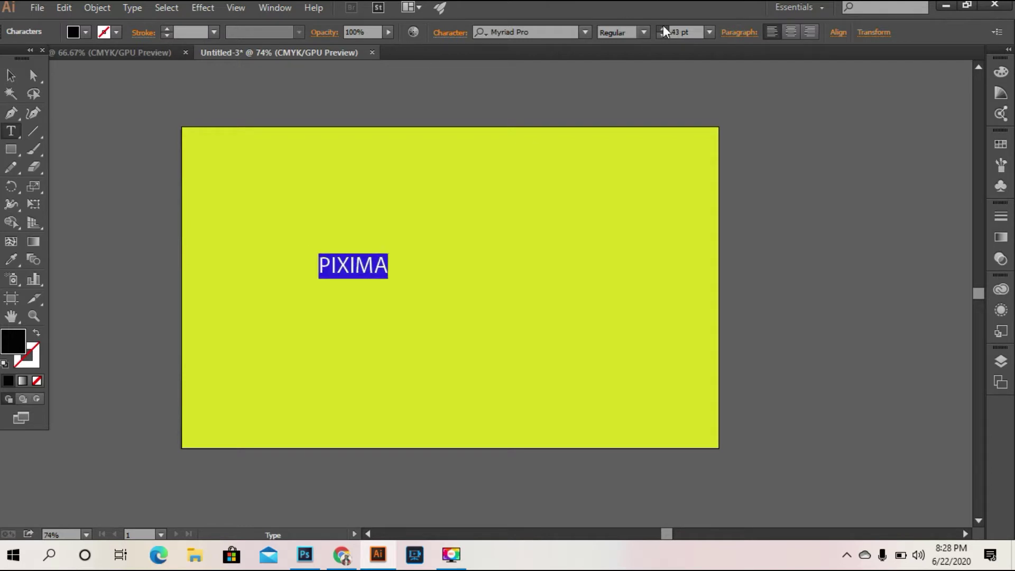
left_click(663, 28)
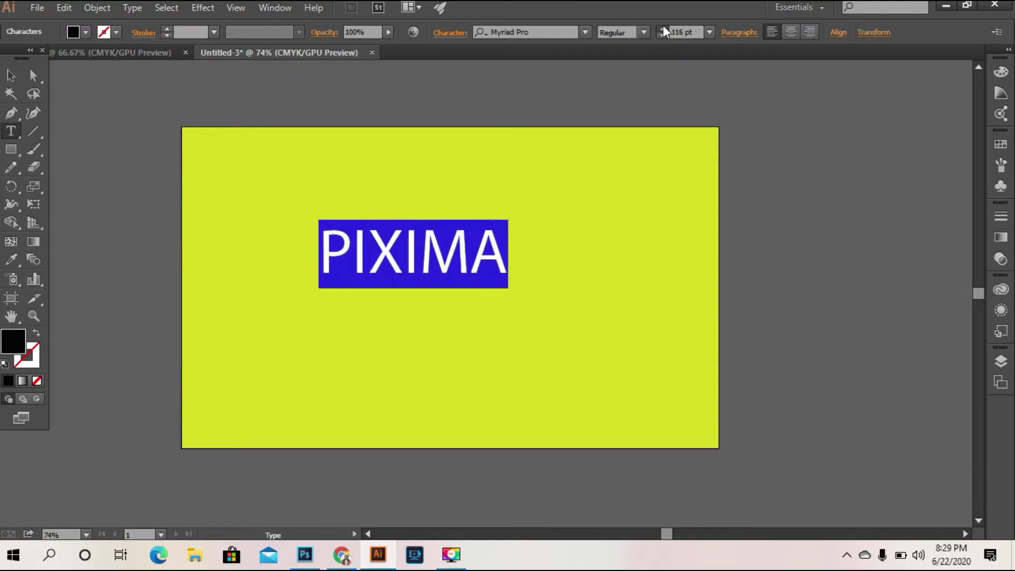
left_click(662, 28)
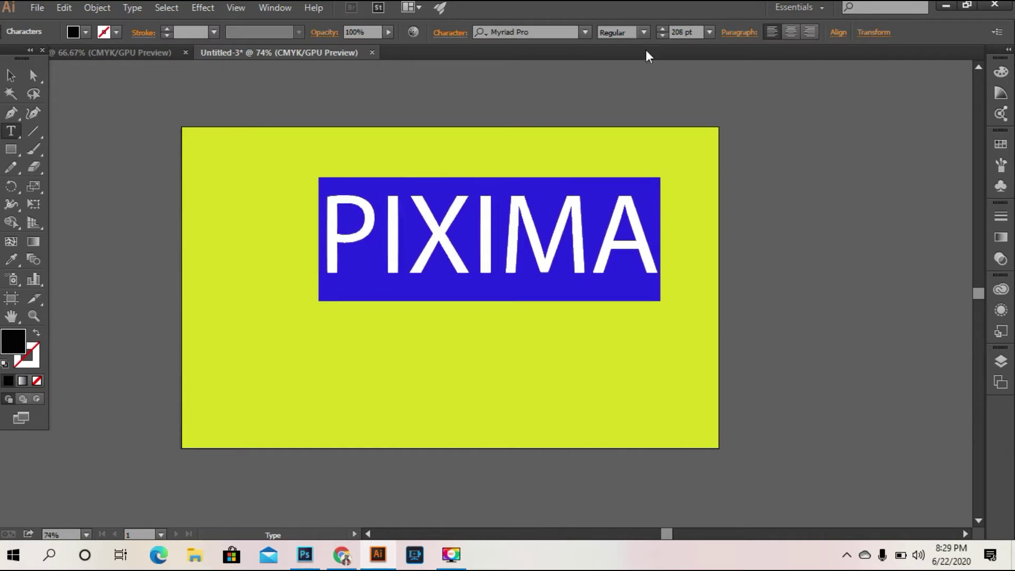
left_click(663, 27)
left_click(664, 26)
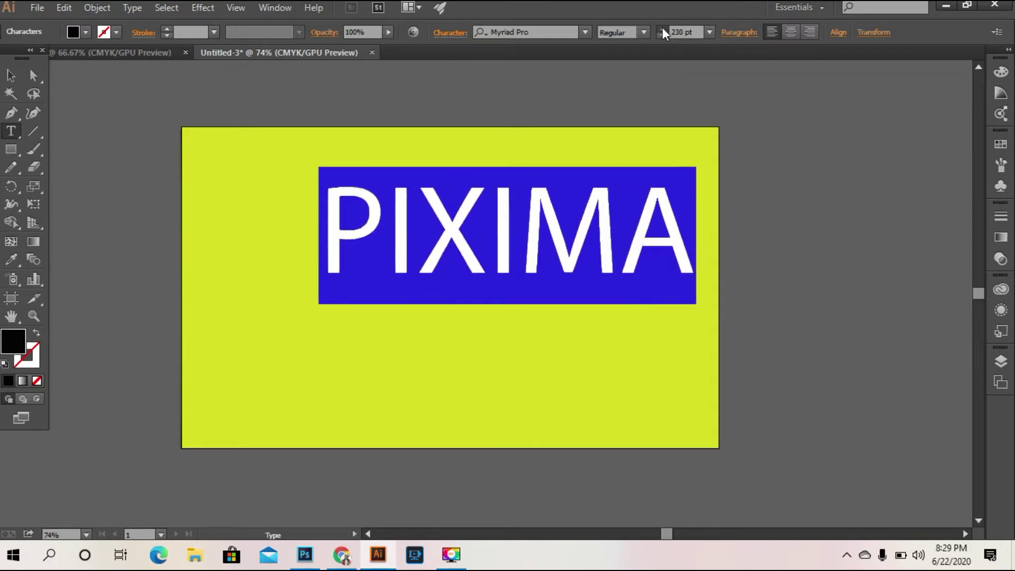
key("Escape")
left_click_drag(500, 242, 455, 284)
left_click(585, 31)
- Try Lucida Sans, Britannic Bold and Arial, then set PIXIMA in Arial Rounded MT Bold
left_click(645, 90)
left_click(585, 32)
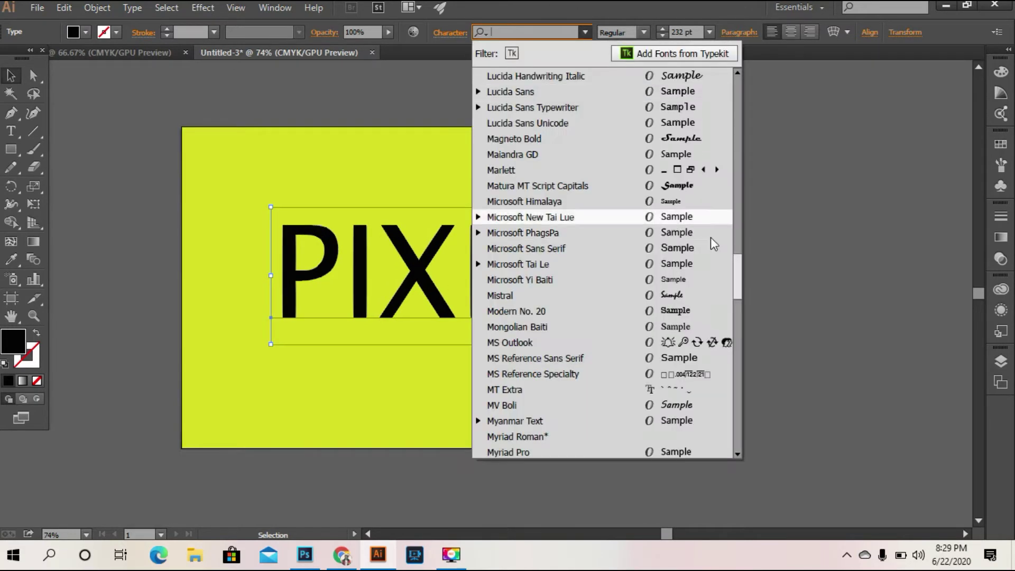
left_click_drag(737, 261, 750, 121)
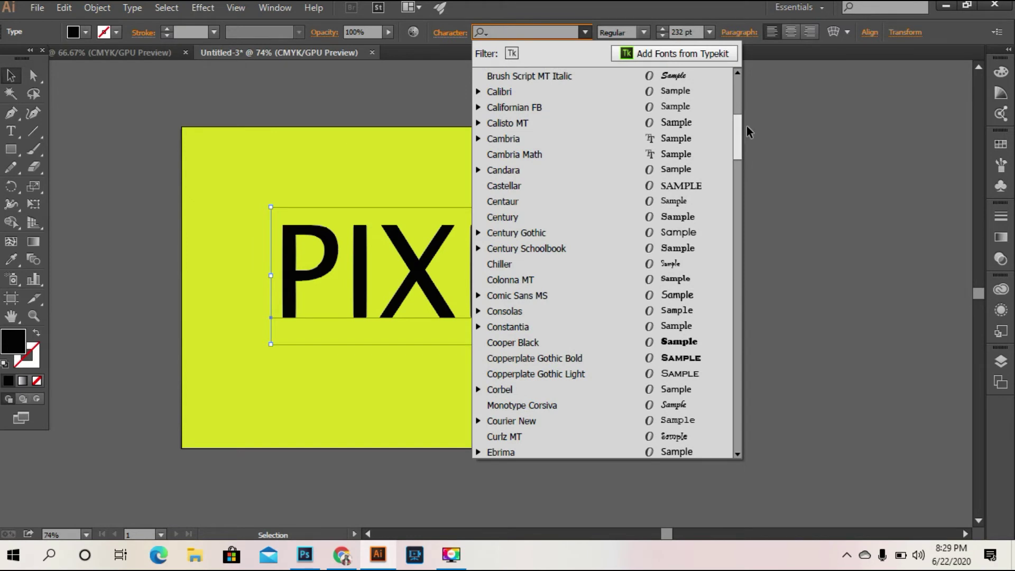
left_click_drag(734, 142, 741, 78)
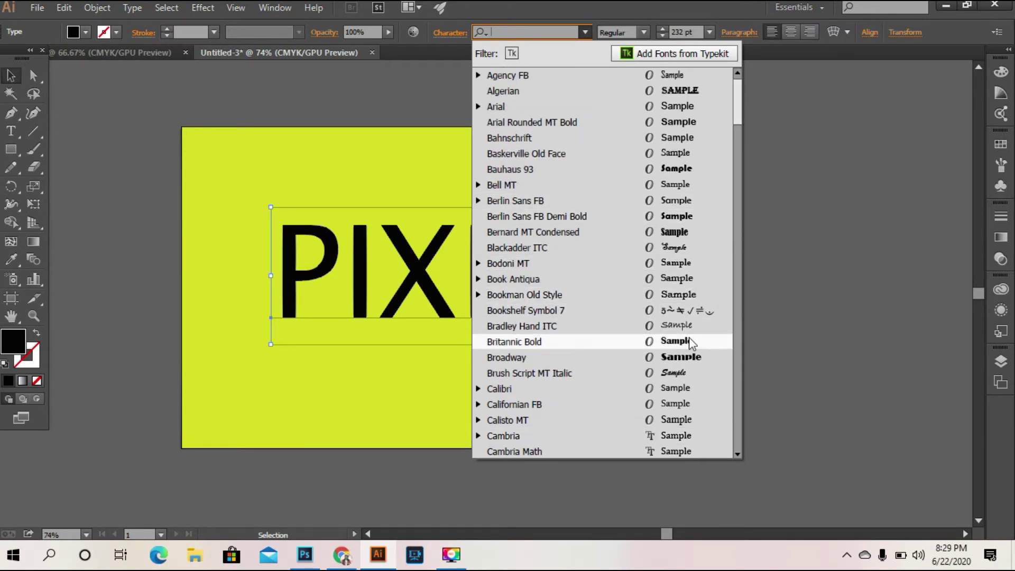
left_click(687, 342)
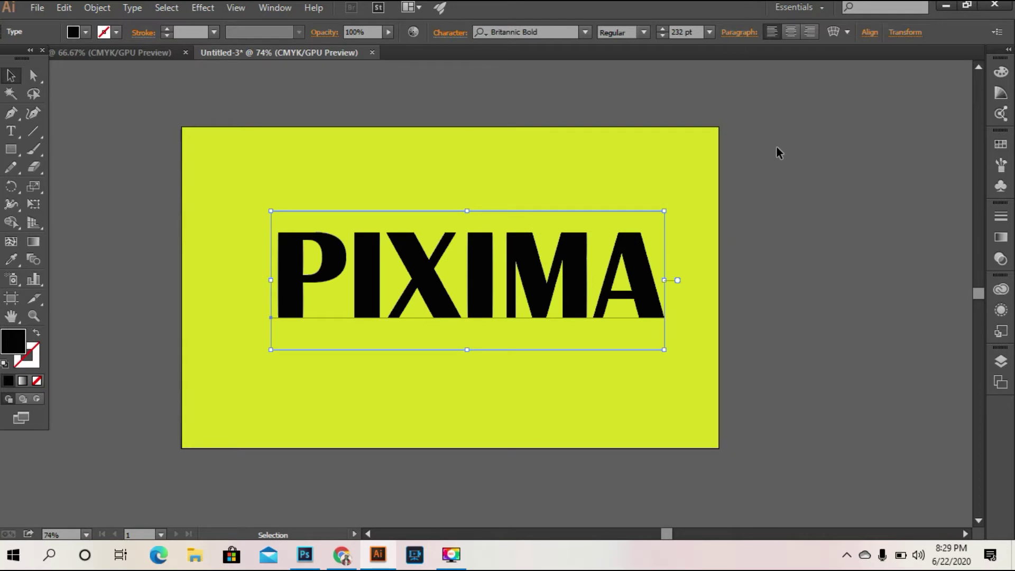
left_click(585, 32)
left_click(668, 105)
left_click(586, 32)
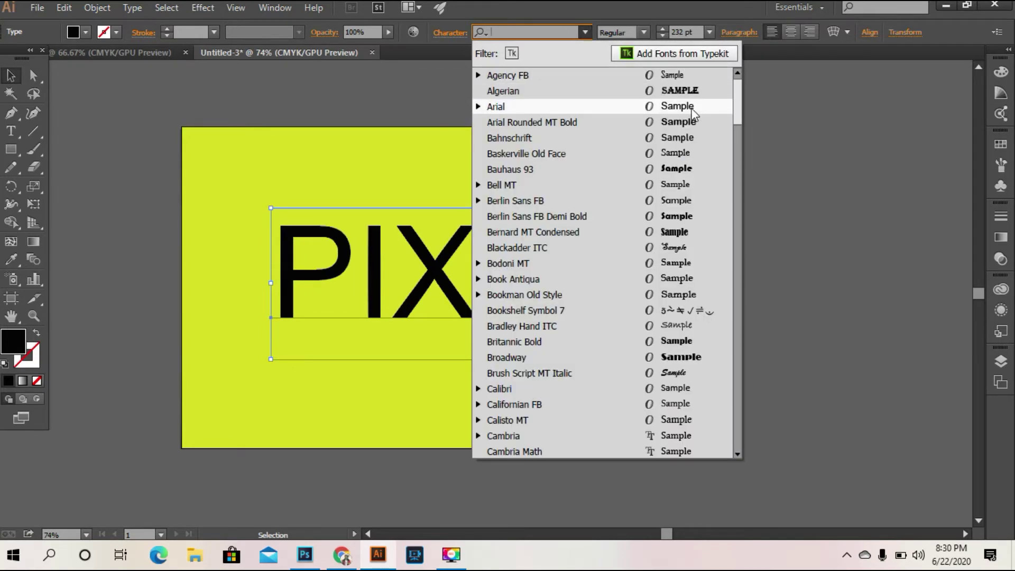
left_click(691, 126)
- Shift PIXIMA left so it sits centred on the artboard
left_click(780, 219)
left_click_drag(689, 275, 661, 283)
left_click(791, 266)
right_click(262, 241)
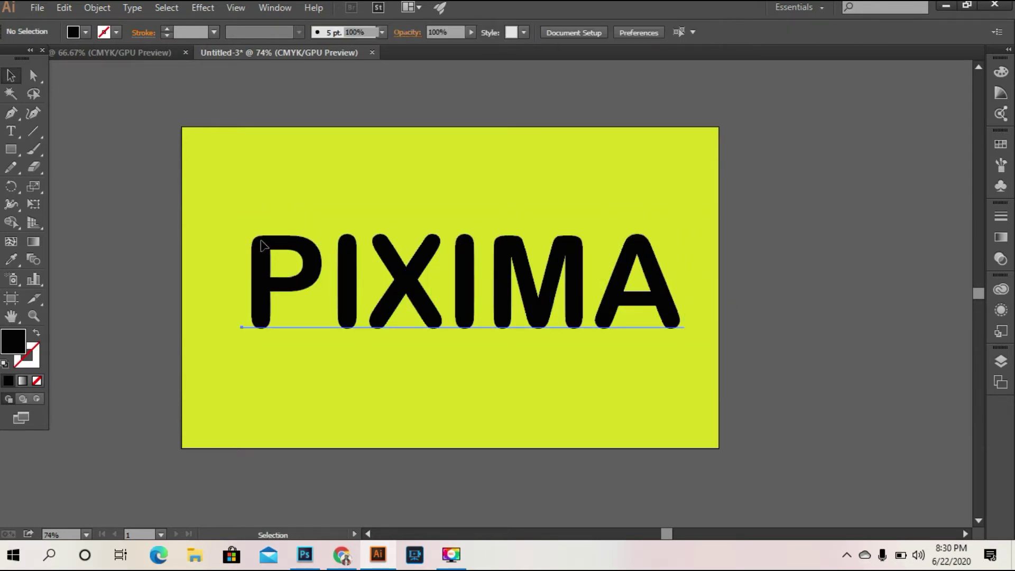
- Convert the PIXIMA text to outlines and set its fill to None
left_click(321, 341)
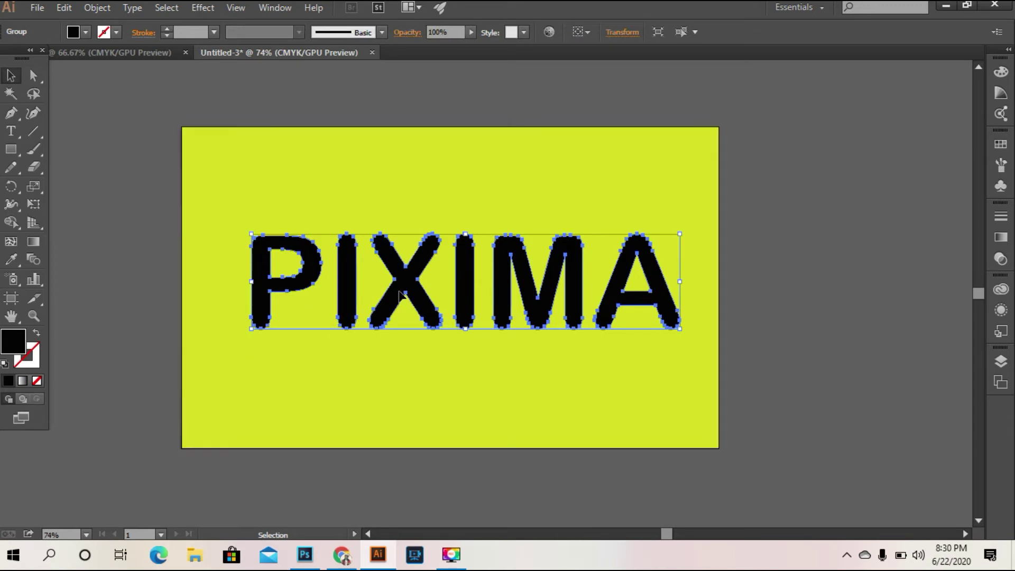
left_click(86, 32)
left_click(5, 57)
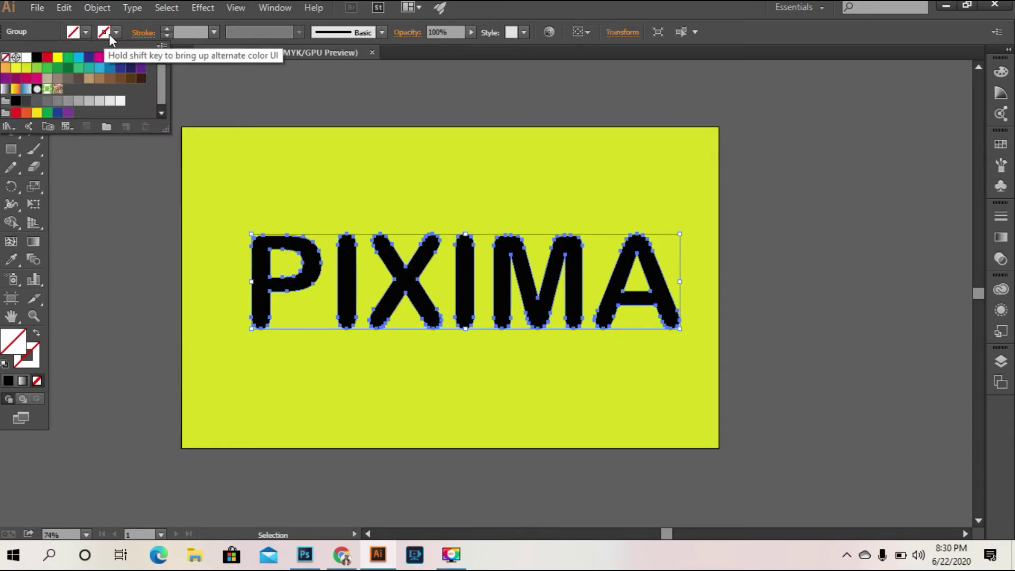
- Give the letter outlines a black stroke at 15 pt weight
left_click(112, 33)
left_click(36, 58)
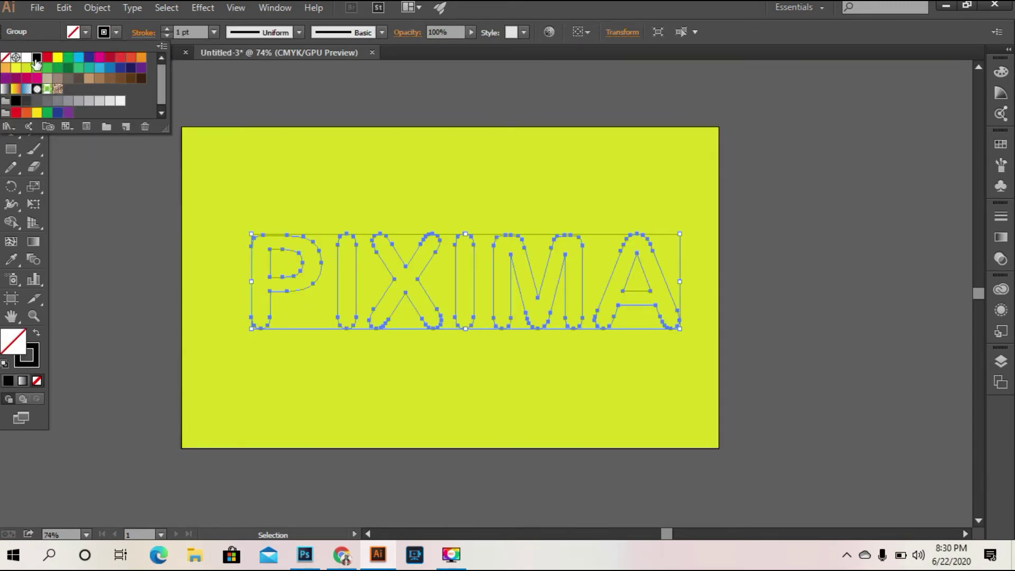
left_click(167, 29)
left_click(167, 29)
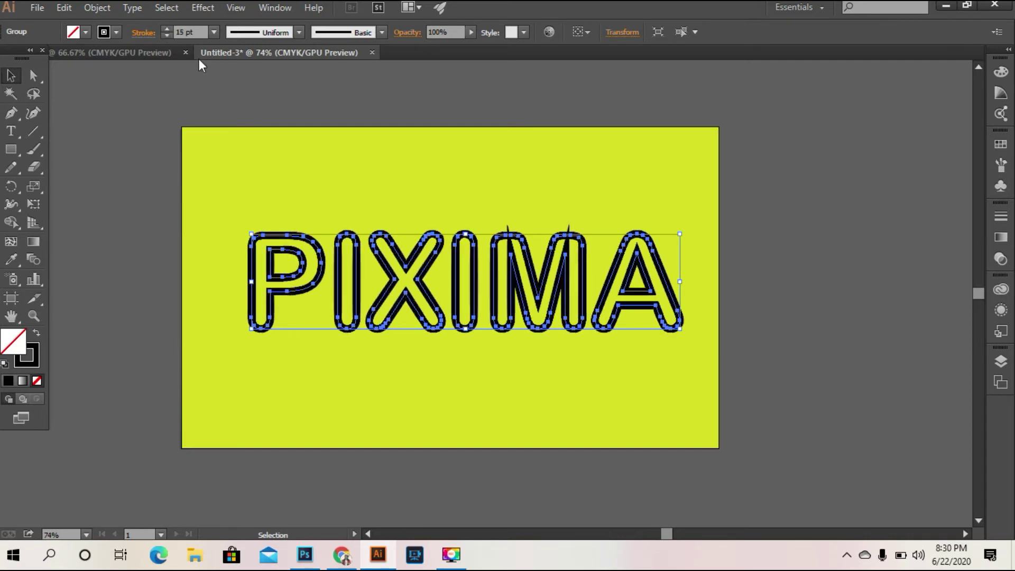
left_click(213, 96)
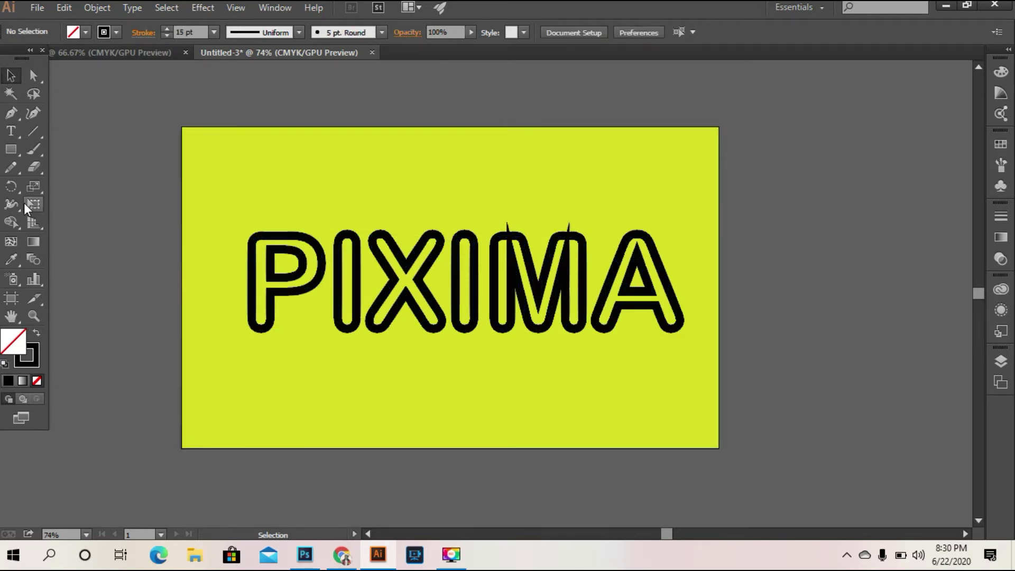
- Fill the PIXIMA letters with the Orange, Yellow gradient preset, after trying Fading Sky
left_click(253, 267)
left_click(39, 241)
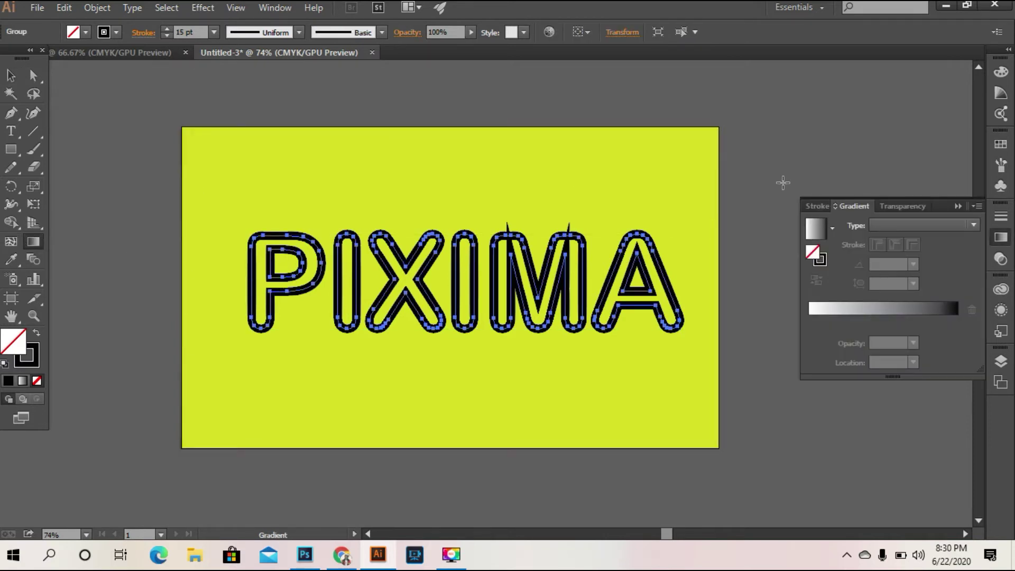
left_click(832, 227)
left_click(770, 297)
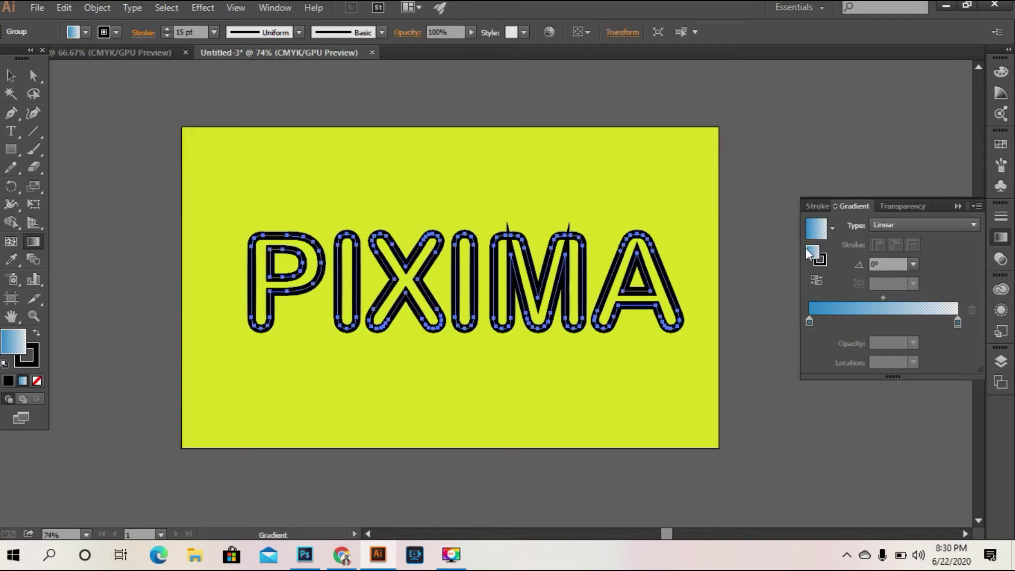
left_click(832, 230)
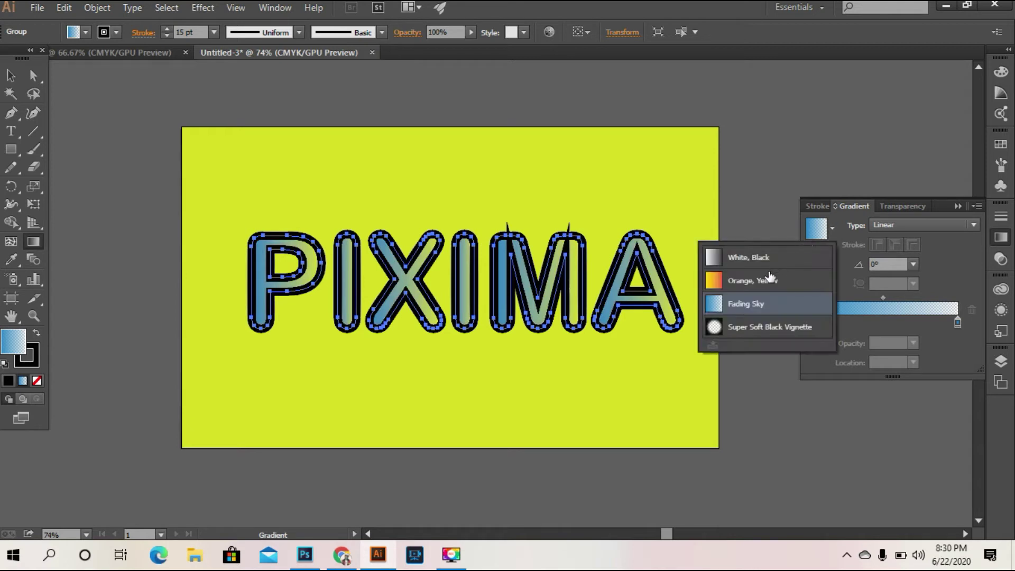
left_click(764, 290)
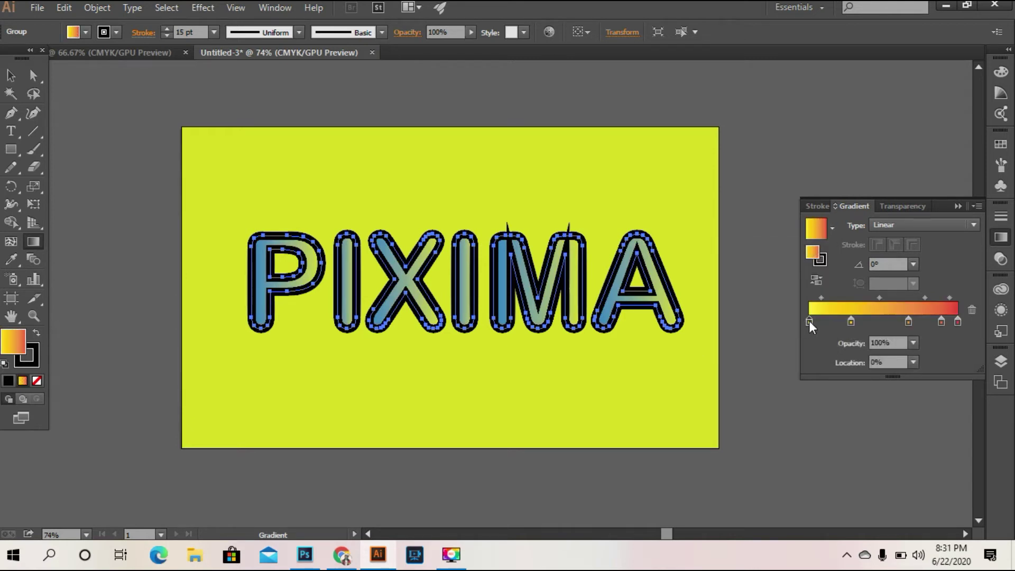
- Recolour the gradient stops to cyan and yellow from the swatches
double_click(809, 321)
left_click(909, 368)
left_click(849, 319)
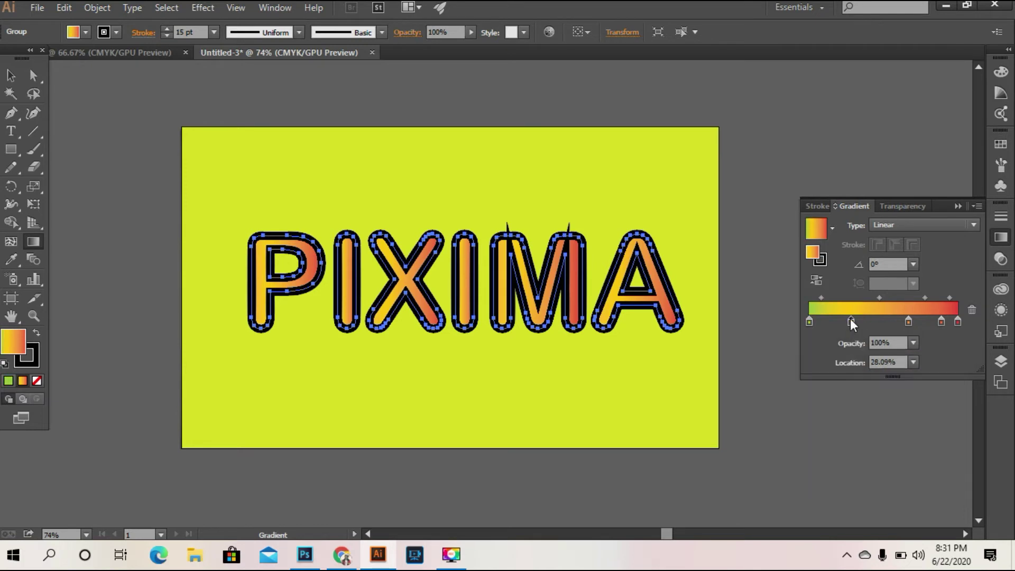
double_click(850, 319)
left_click(838, 370)
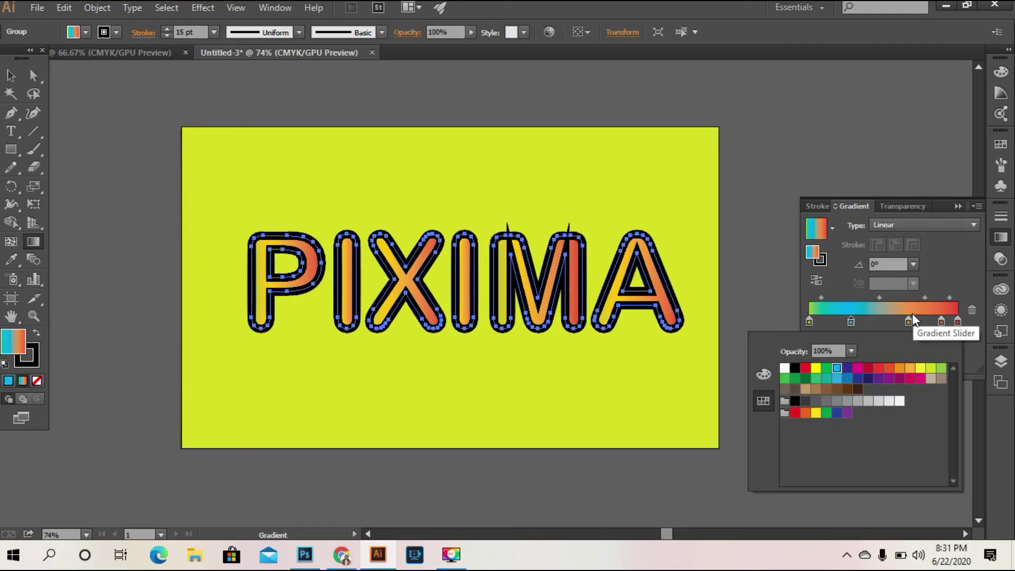
double_click(942, 320)
left_click(930, 373)
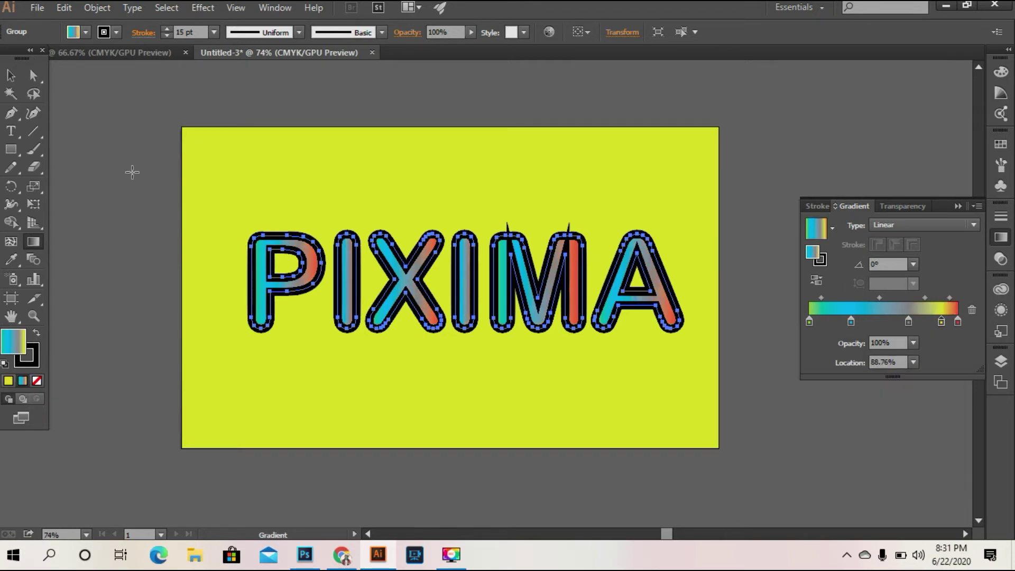
left_click(109, 201)
- Nudge PIXIMA slightly to the left on the artboard
left_click_drag(520, 288, 500, 288)
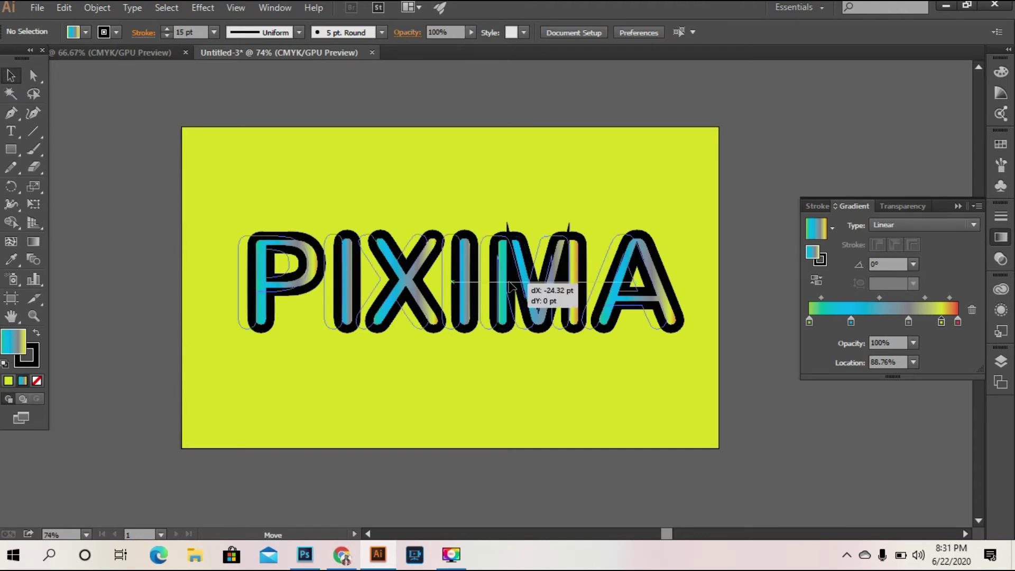
left_click(668, 179)
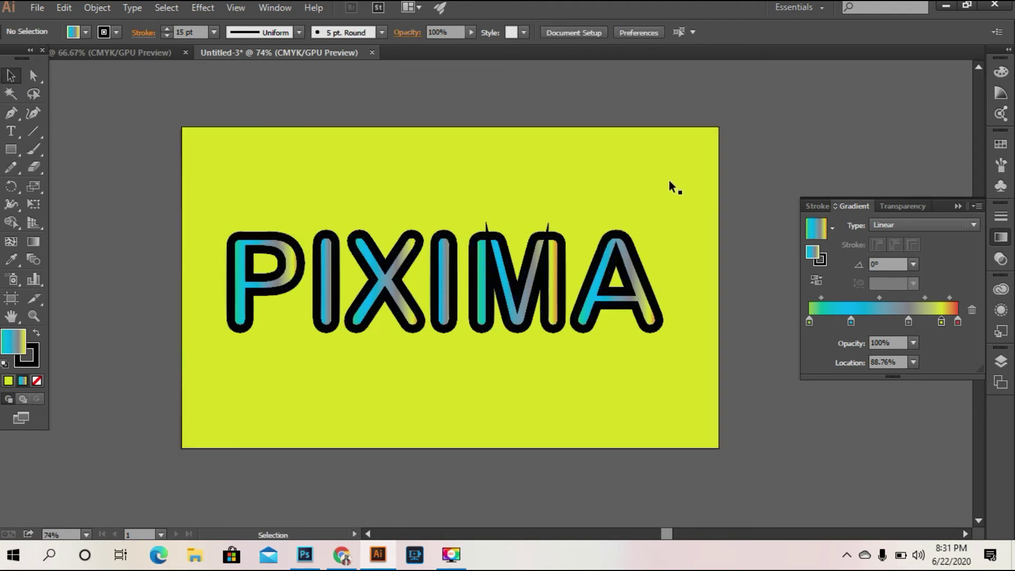
left_click(547, 275)
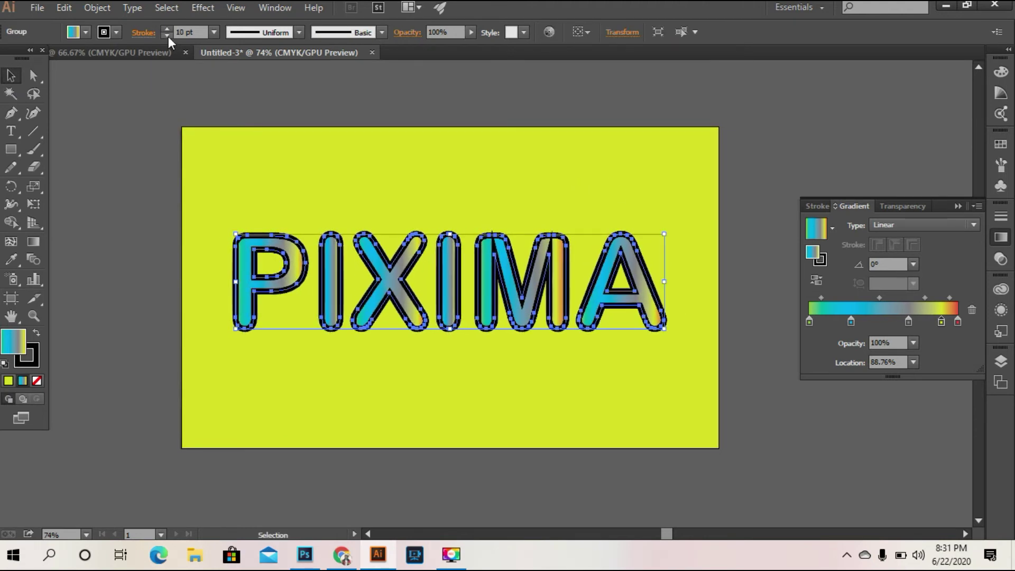
- Change the background rectangle's fill from yellow-green to White
left_click(144, 210)
left_click(339, 219)
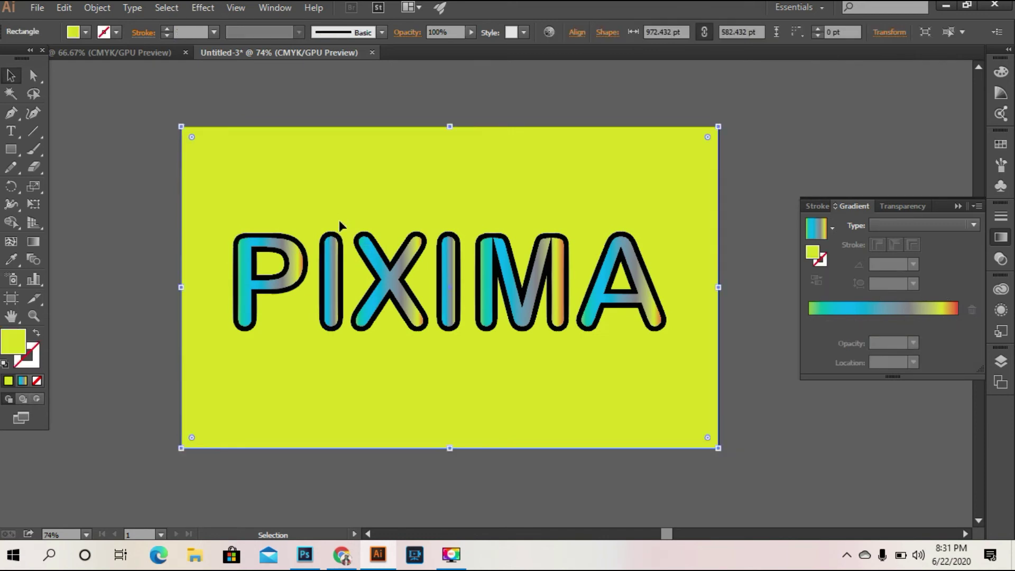
left_click(85, 33)
left_click(24, 62)
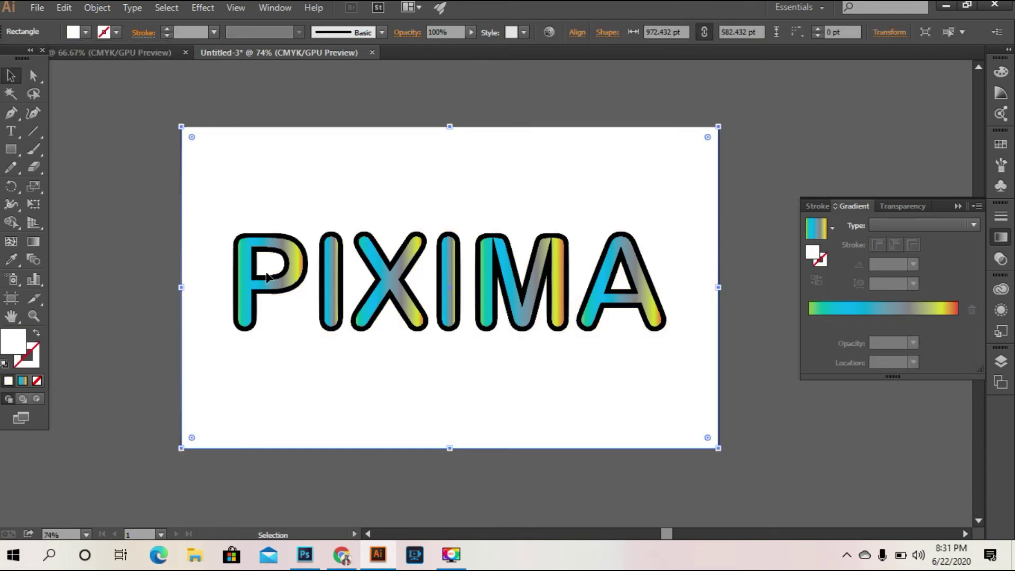
left_click(244, 286)
left_click(85, 32)
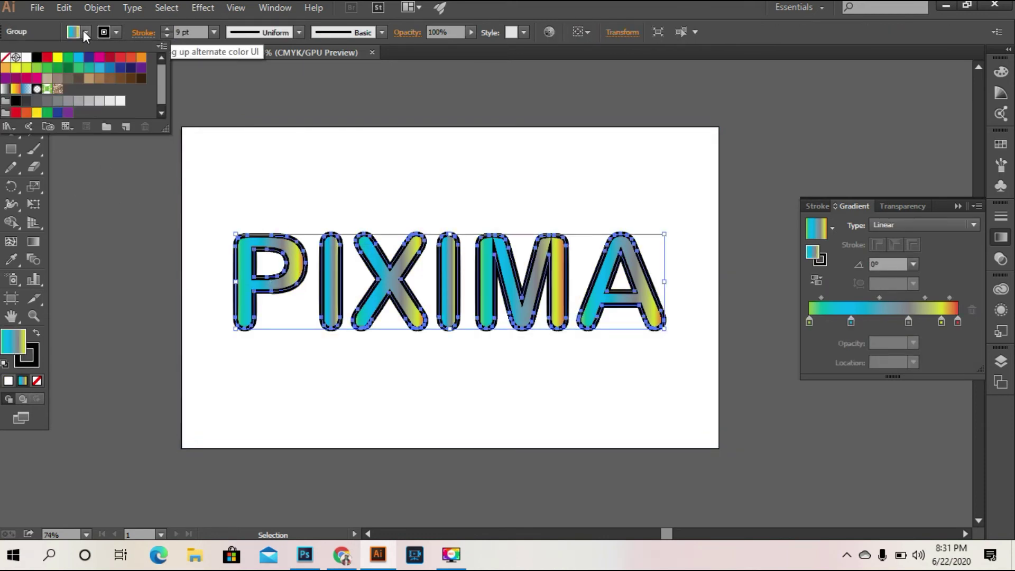
left_click(5, 56)
left_click(819, 206)
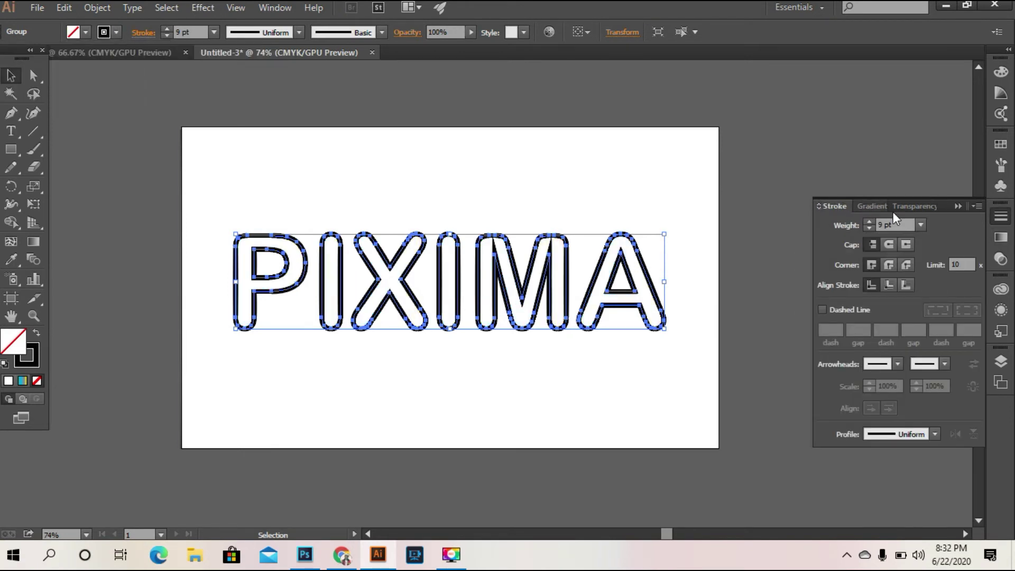
left_click(859, 208)
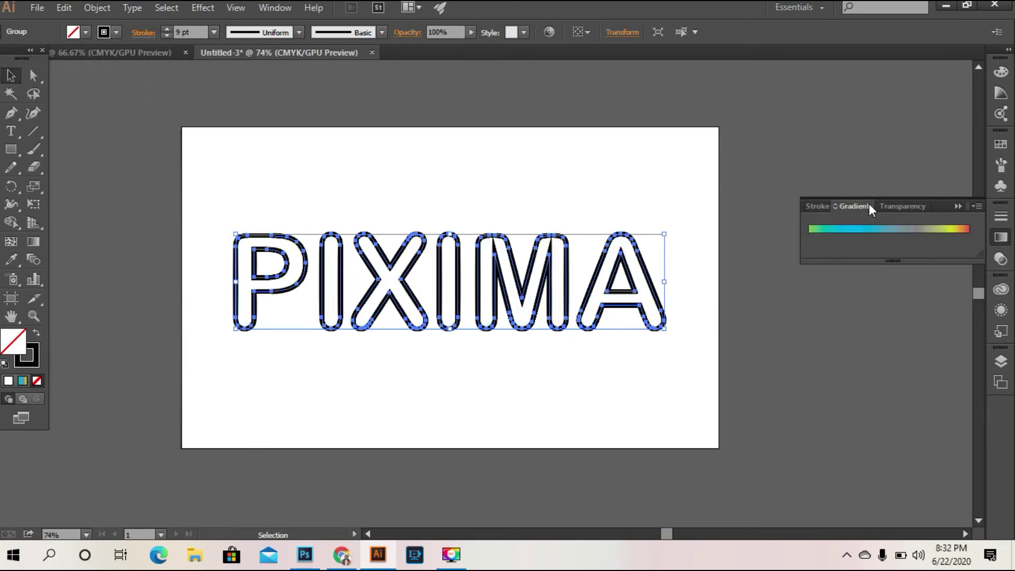
left_click(846, 229)
left_click(167, 53)
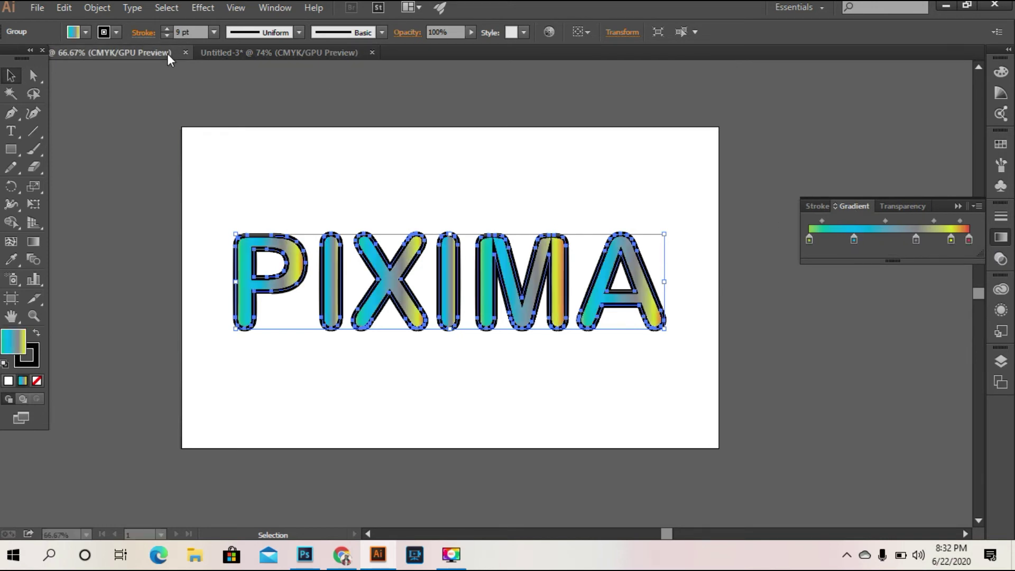
left_click(239, 51)
left_click(163, 54)
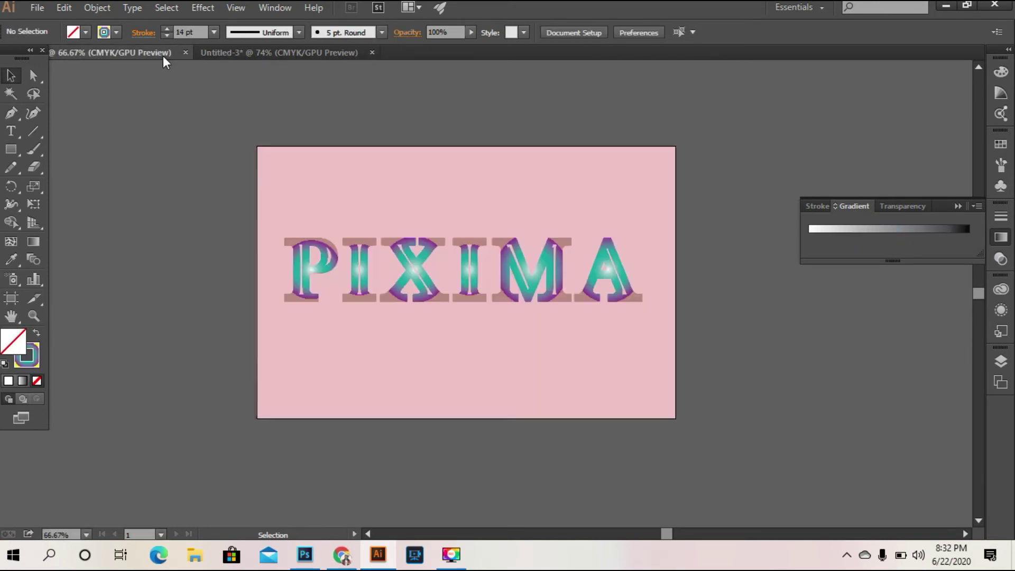
left_click(236, 52)
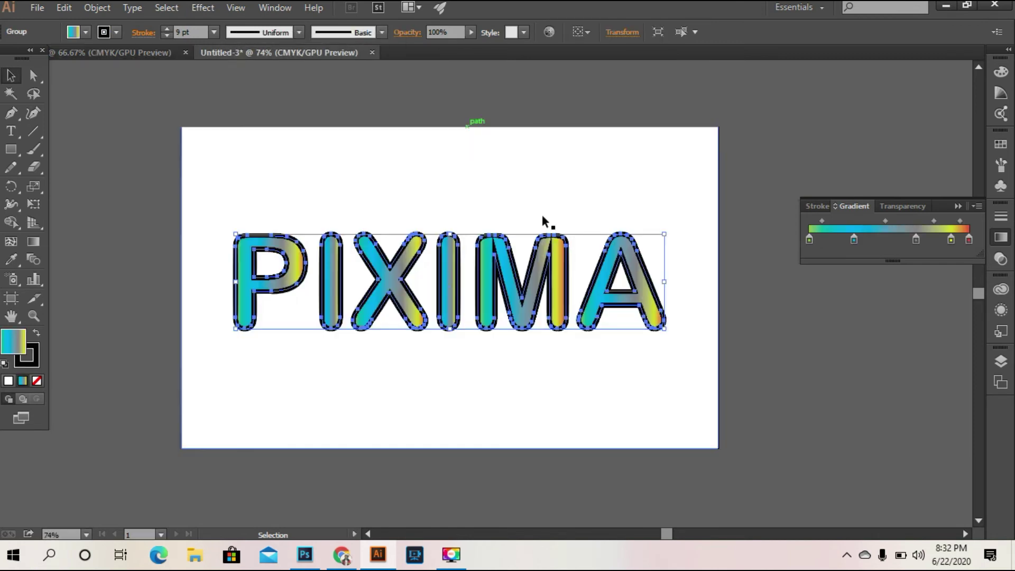
- Remove the letters' black stroke and gradient fill, then apply the gradient to the stroke
left_click(37, 380)
left_click(12, 338)
left_click(35, 379)
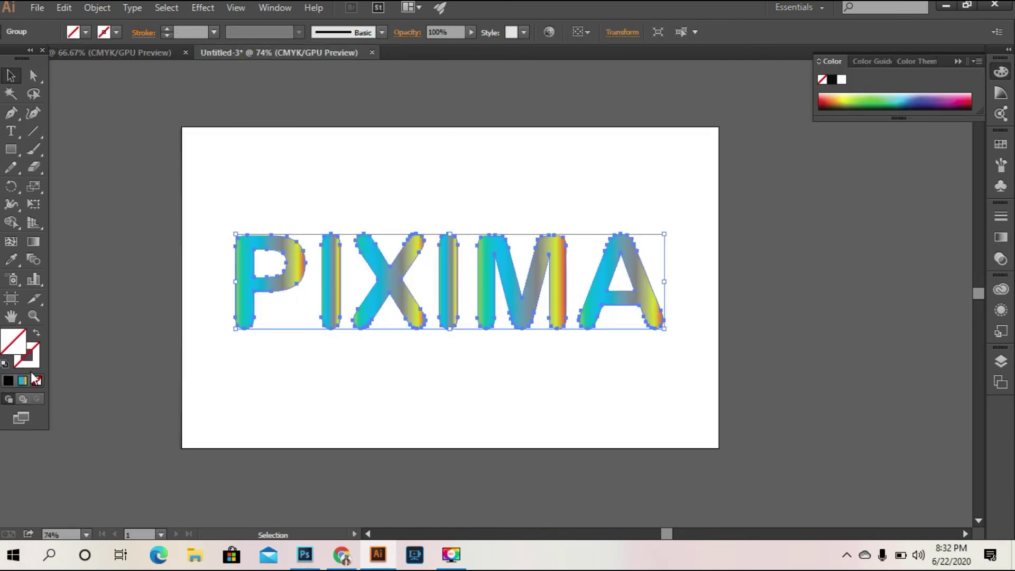
double_click(32, 364)
left_click(753, 216)
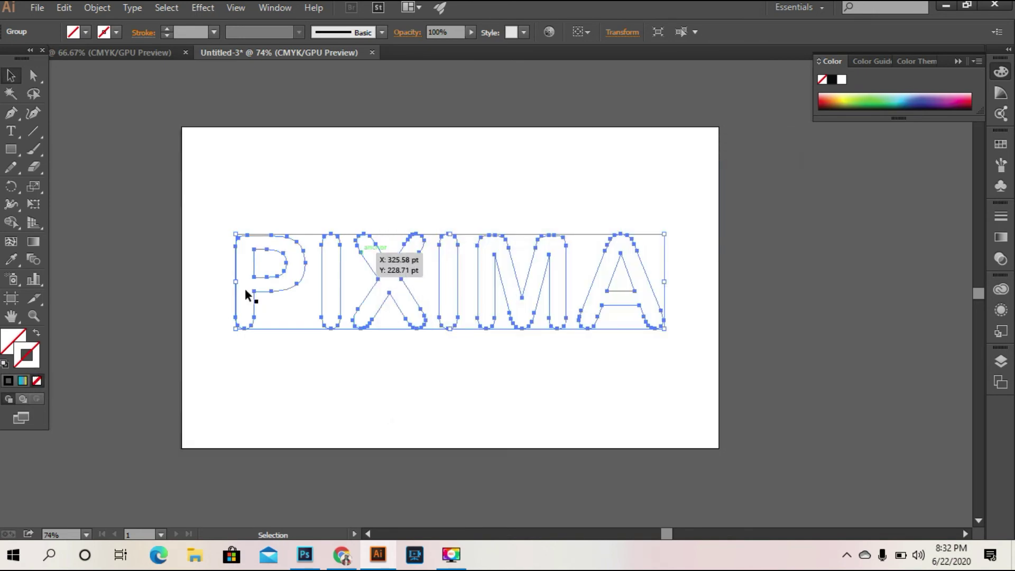
left_click(27, 383)
left_click(163, 232)
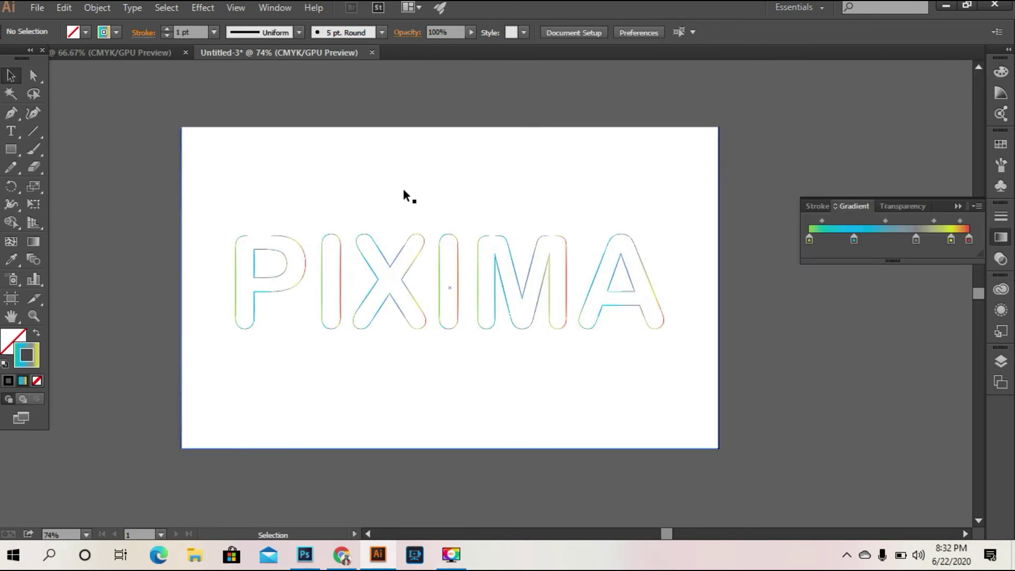
- Set the gradient stroke weight to 13 pt after trying 11 and 15 pt
left_click(638, 254)
left_click(168, 29)
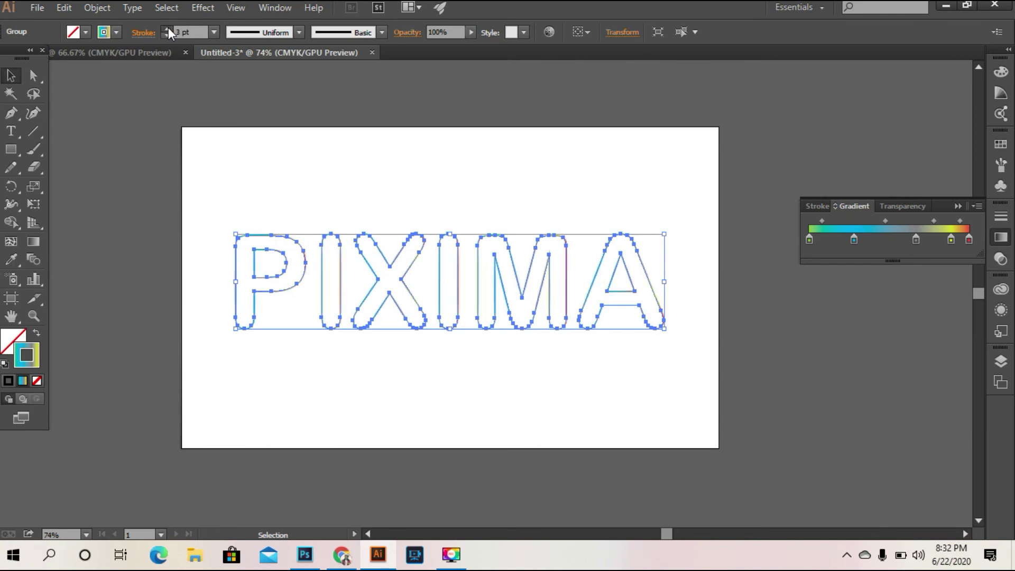
left_click(168, 29)
left_click(166, 35)
left_click(166, 35)
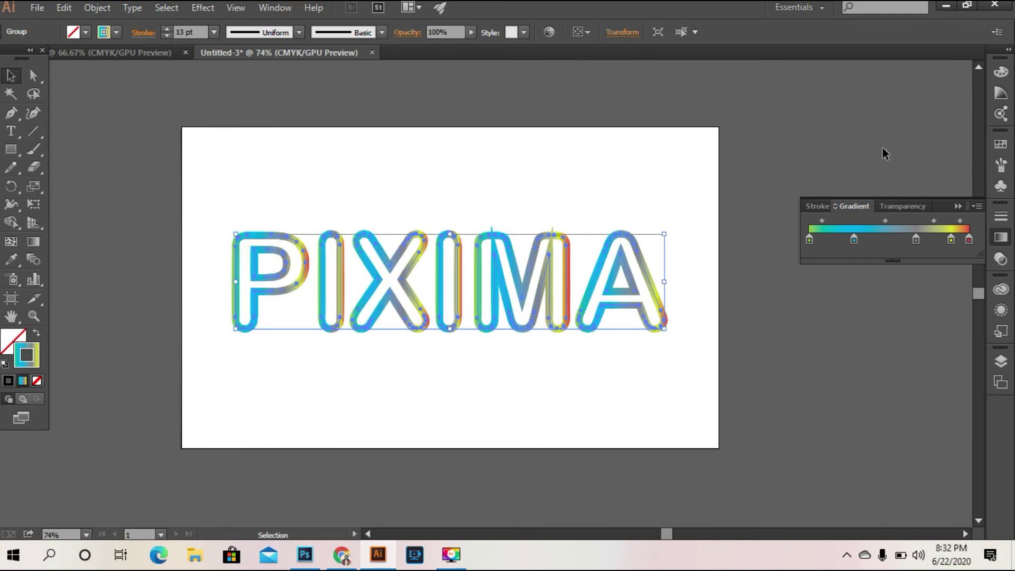
left_click(818, 207)
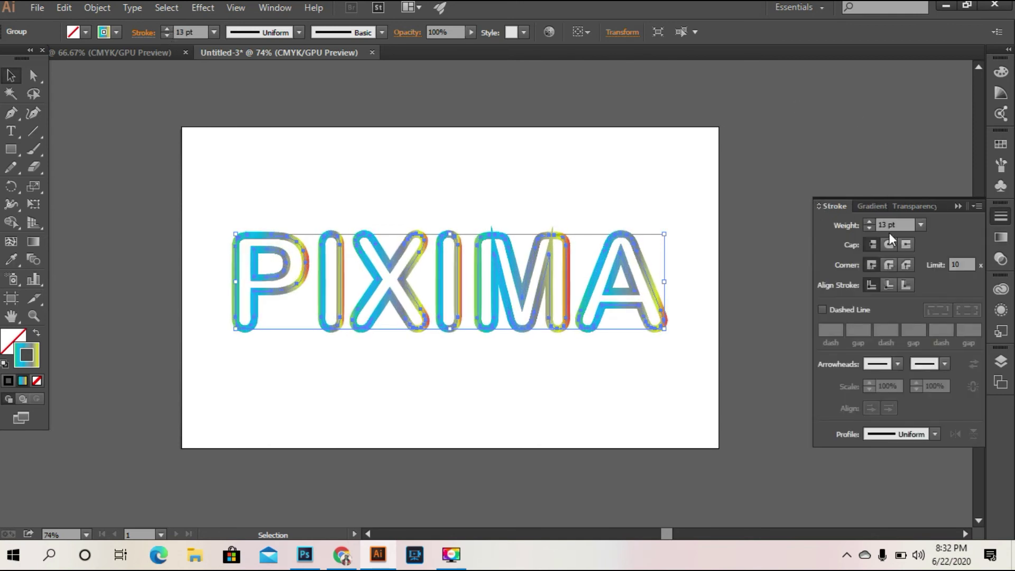
left_click(757, 217)
left_click(920, 224)
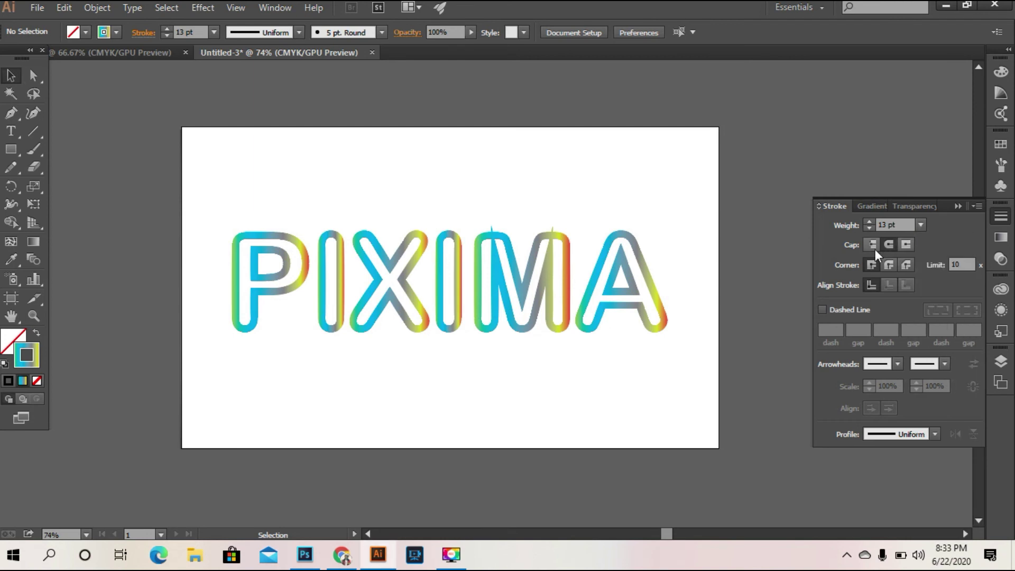
left_click(642, 272)
key("ctrl+shift+bracketright")
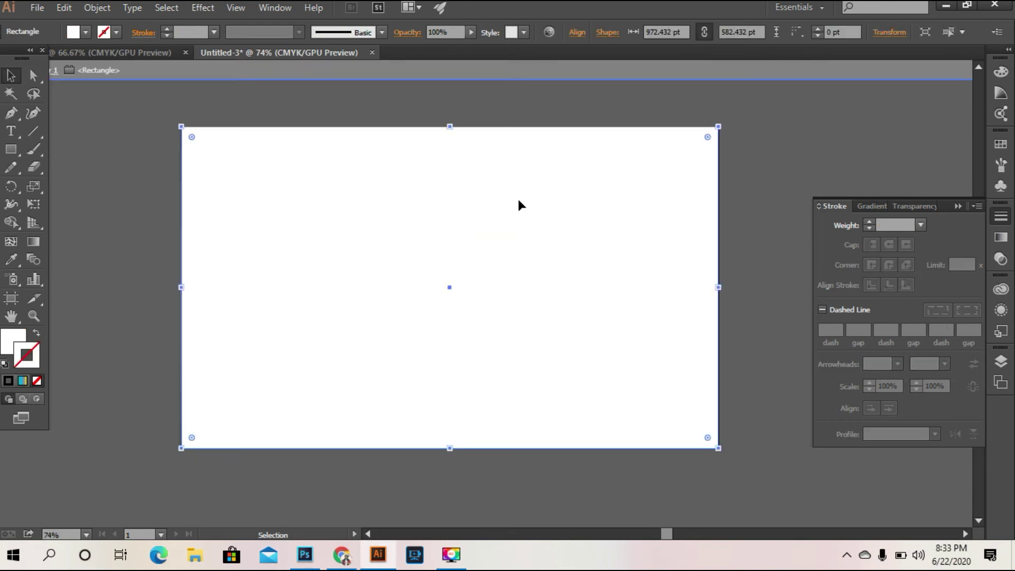
key("ctrl+shift+bracketleft")
left_click(655, 296)
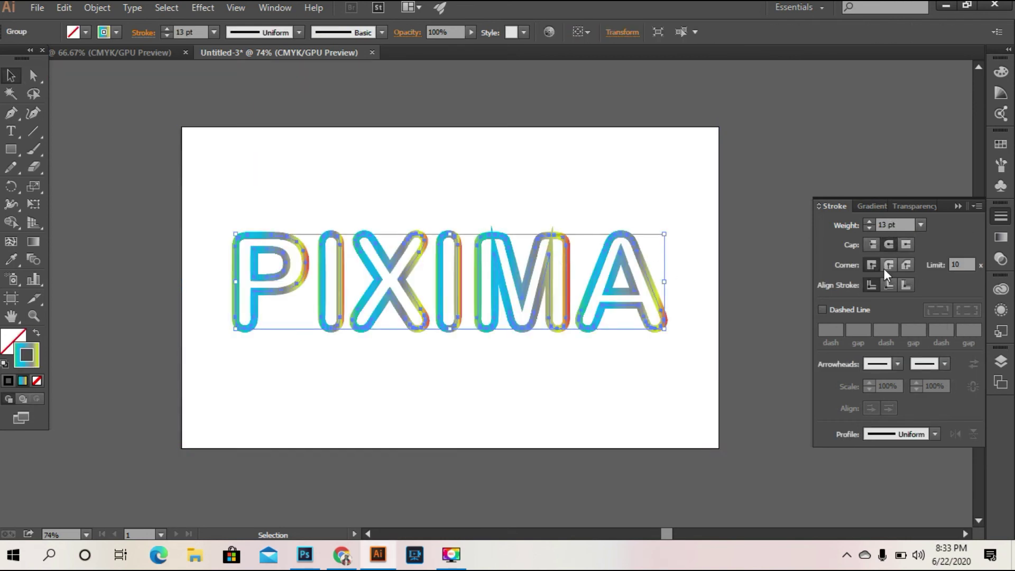
left_click(885, 265)
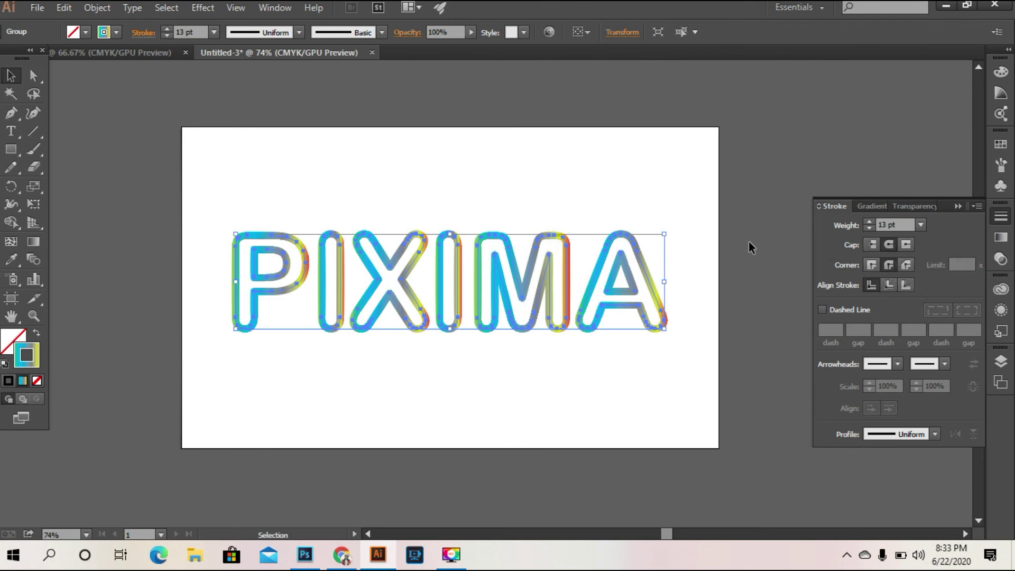
left_click(787, 261)
left_click(649, 269)
left_click(871, 261)
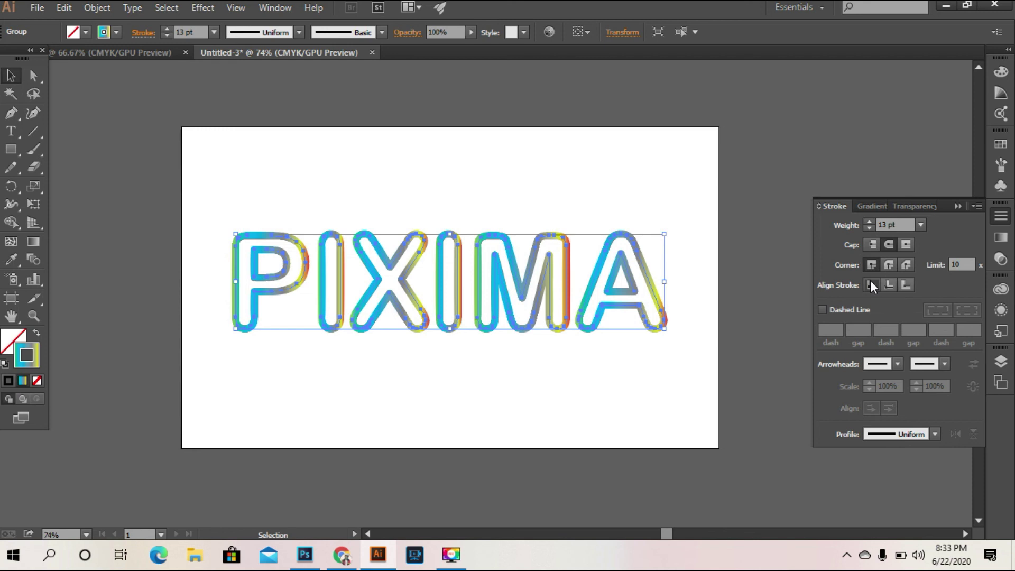
left_click(825, 205)
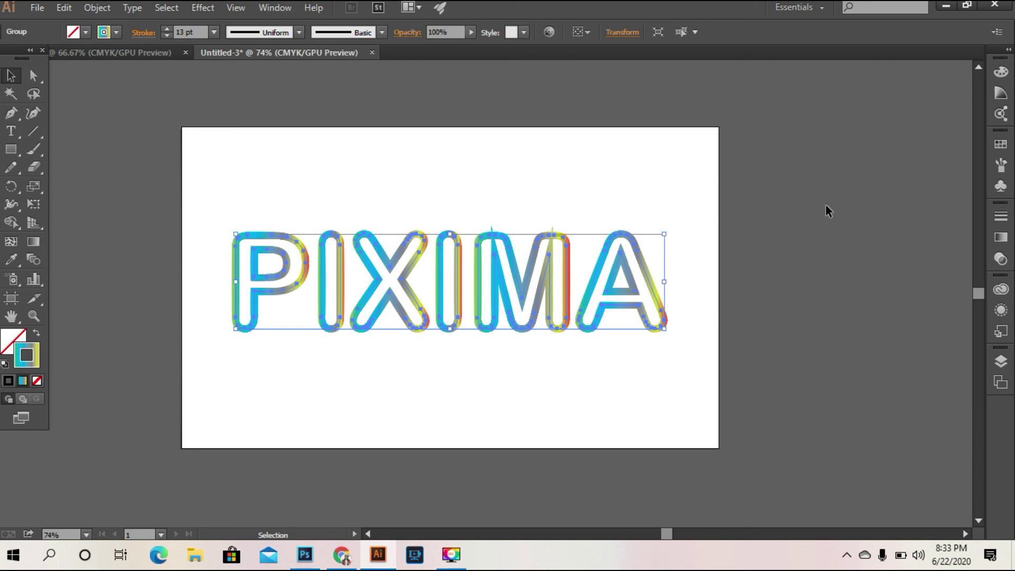
left_click(799, 282)
left_click_drag(211, 229, 358, 272)
key("ctrl+z")
left_click(119, 129)
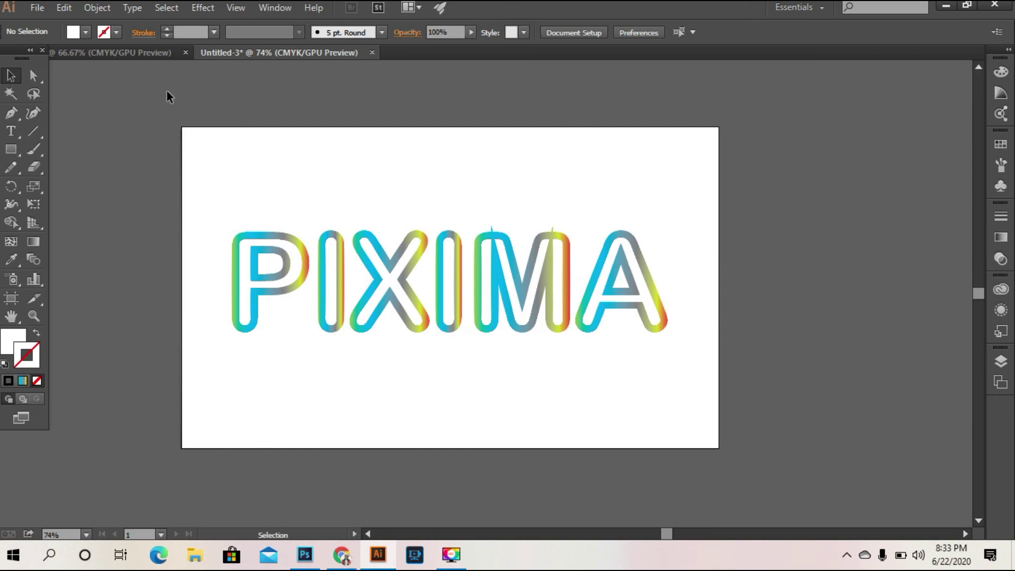